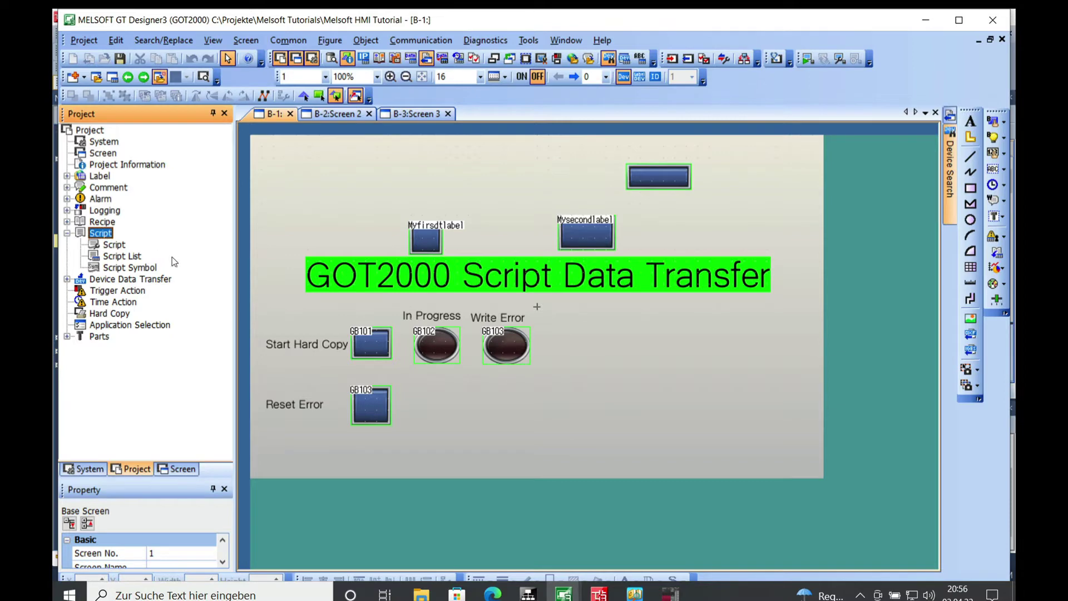
Step: Open the project script settings and add a new project script, No. 2
click(181, 470)
click(131, 469)
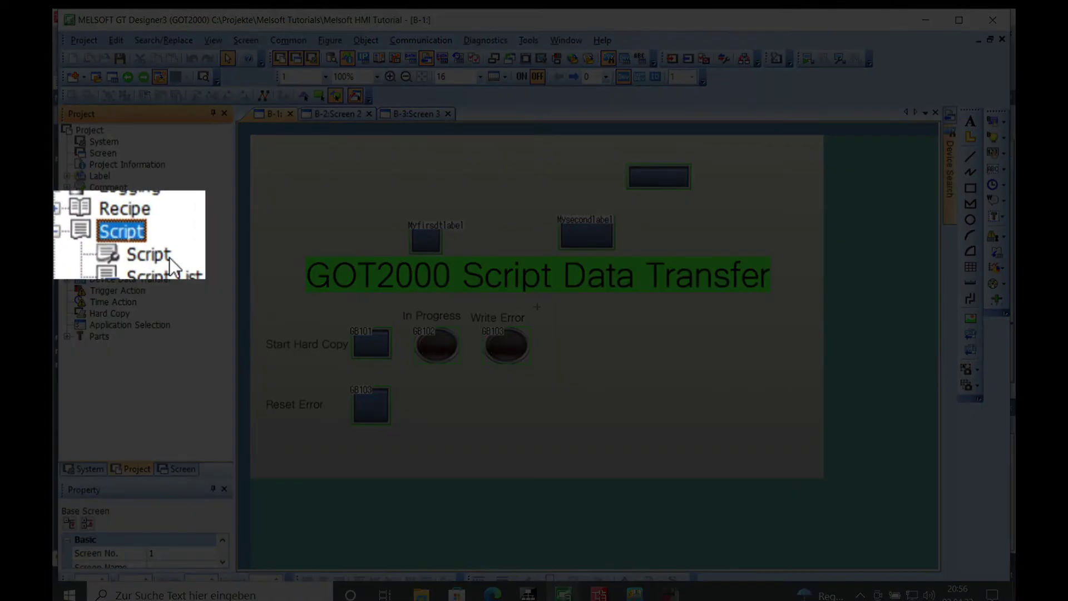
click(153, 253)
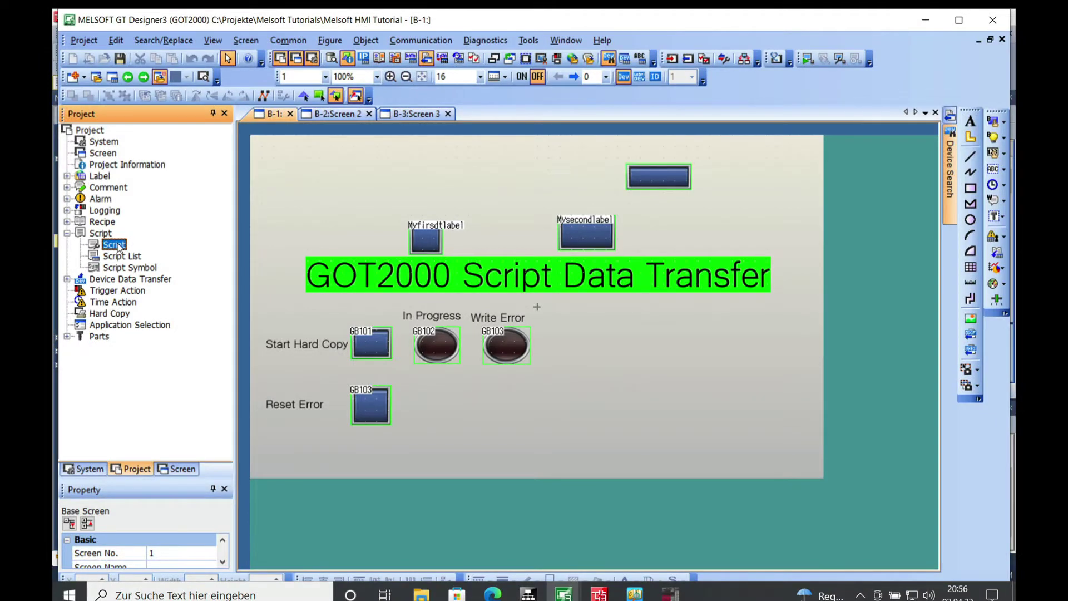
double_click(115, 245)
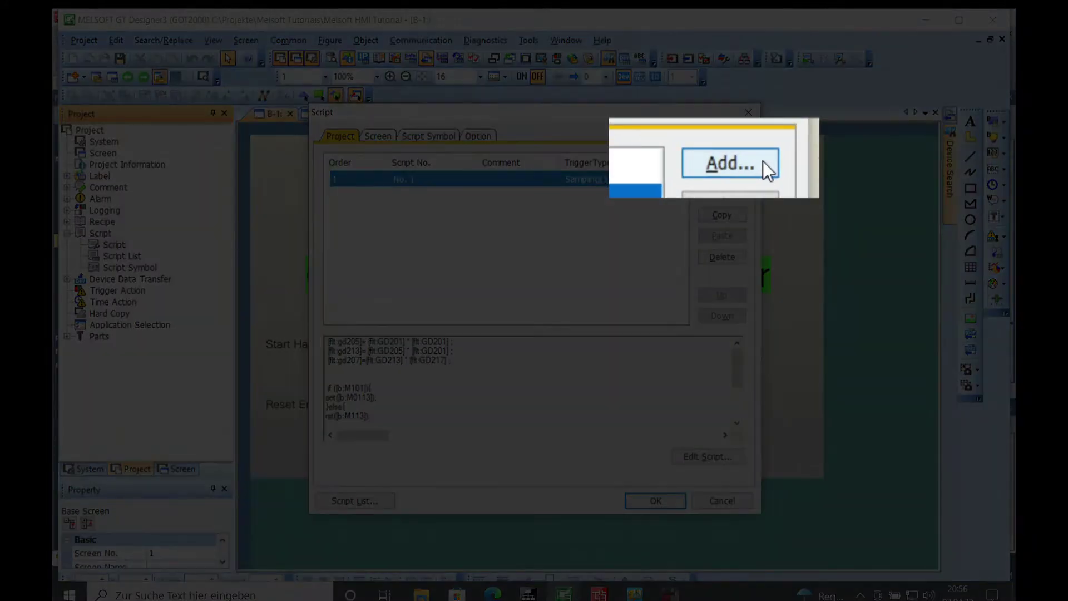
click(740, 162)
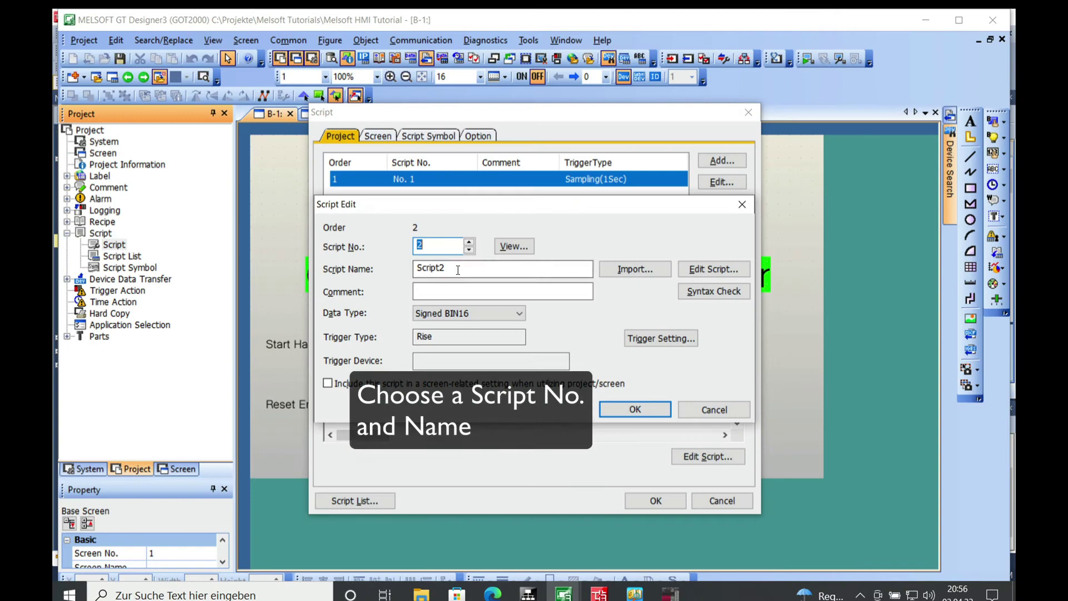
Step: Replace the default script name with 'GOT Data Transfer'
drag(446, 269, 412, 266)
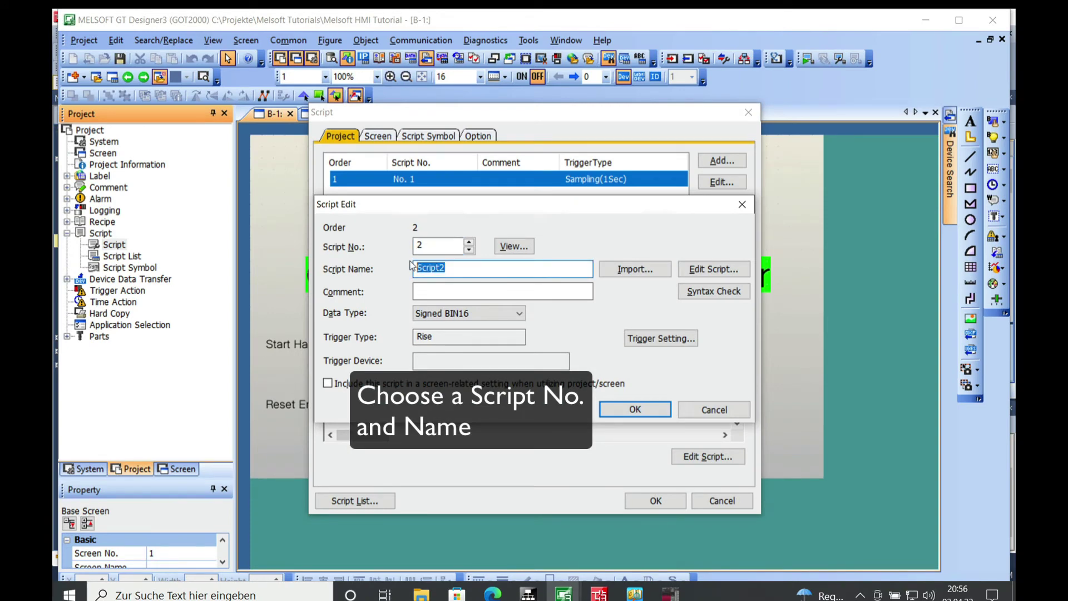
text(Go)
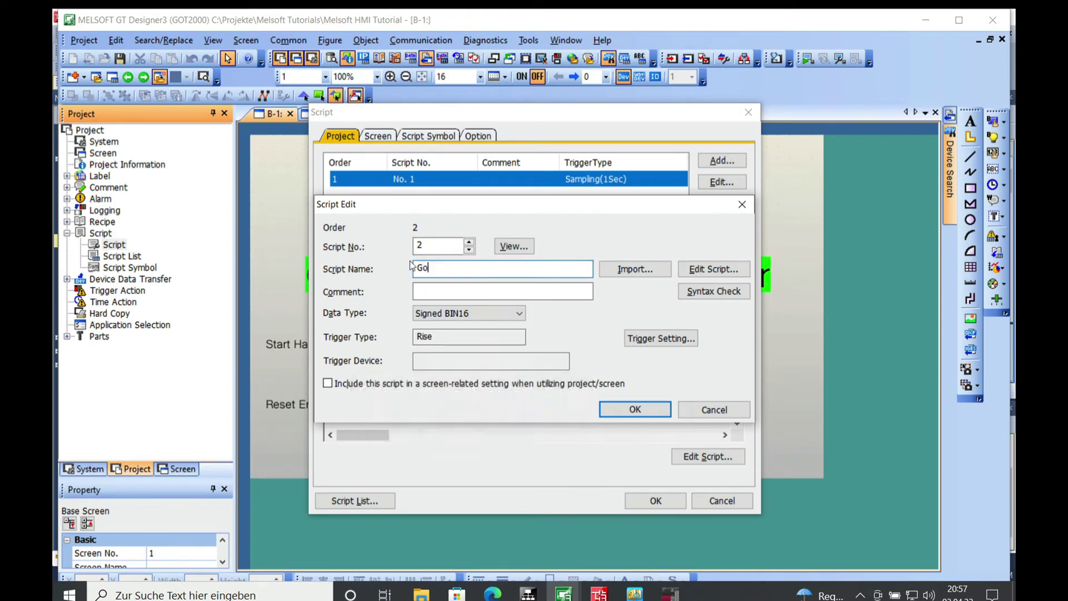
key(BackSpace)
text(OT DAt)
key(BackSpace)
key(BackSpace)
text(ata Transfer)
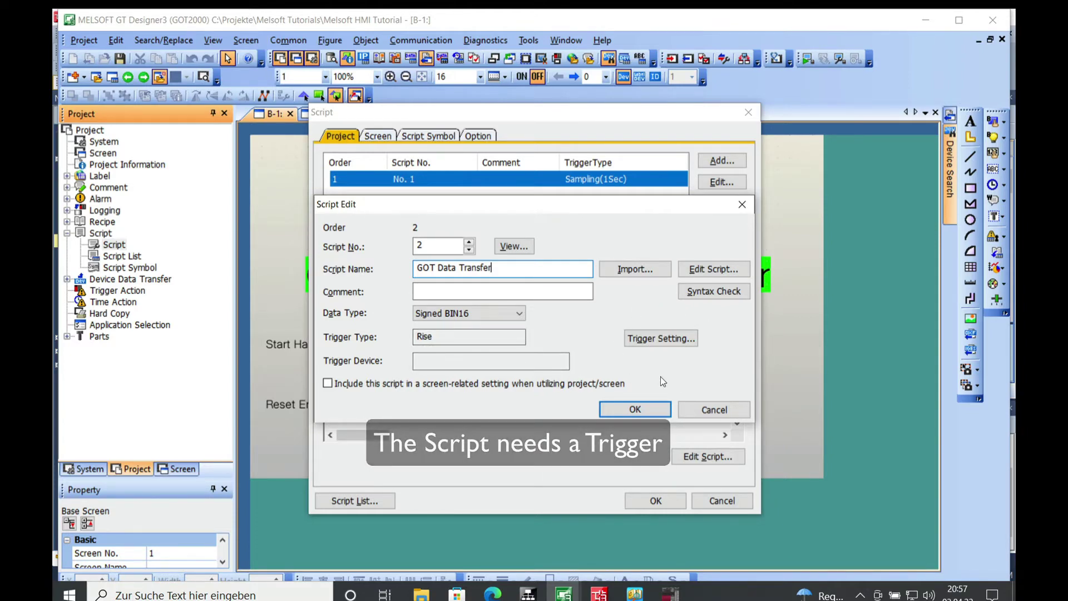
Step: Give script No. 2 a Sampling trigger every 1 second and confirm its settings
click(662, 337)
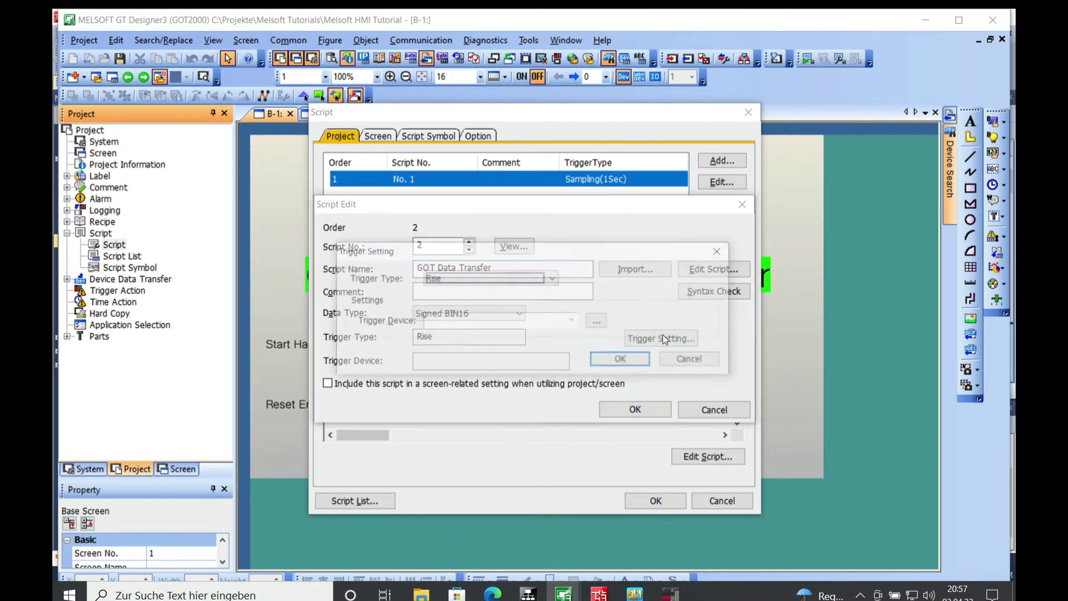
click(551, 278)
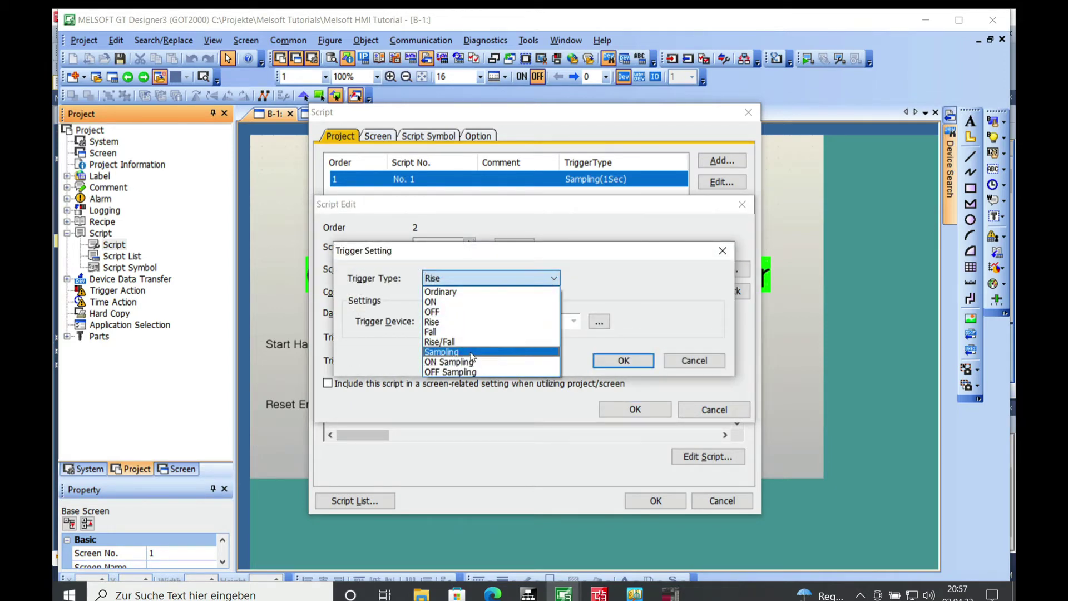
click(471, 352)
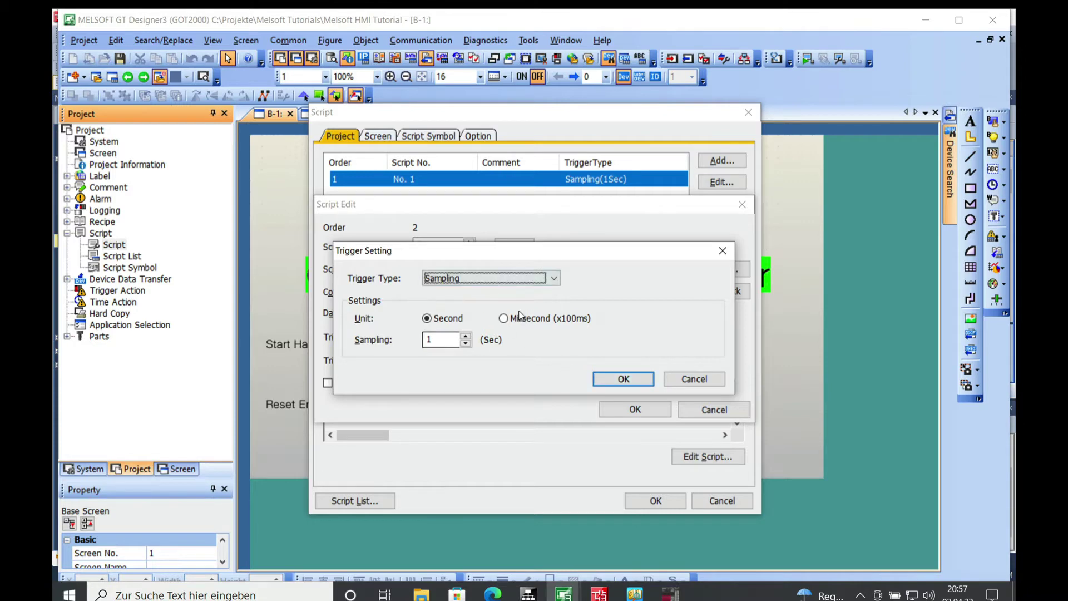
click(622, 380)
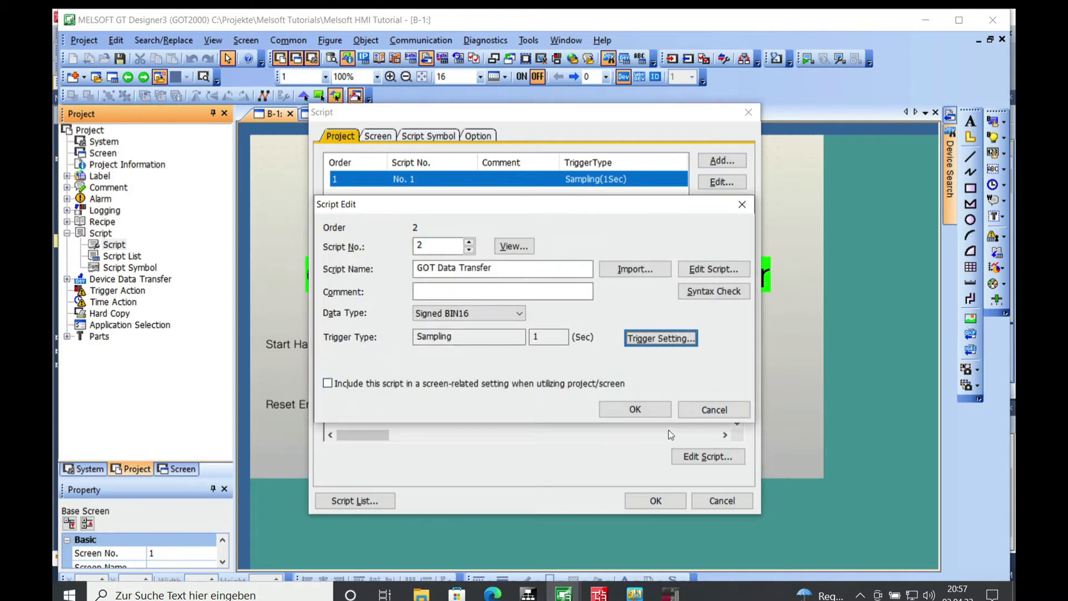
click(635, 409)
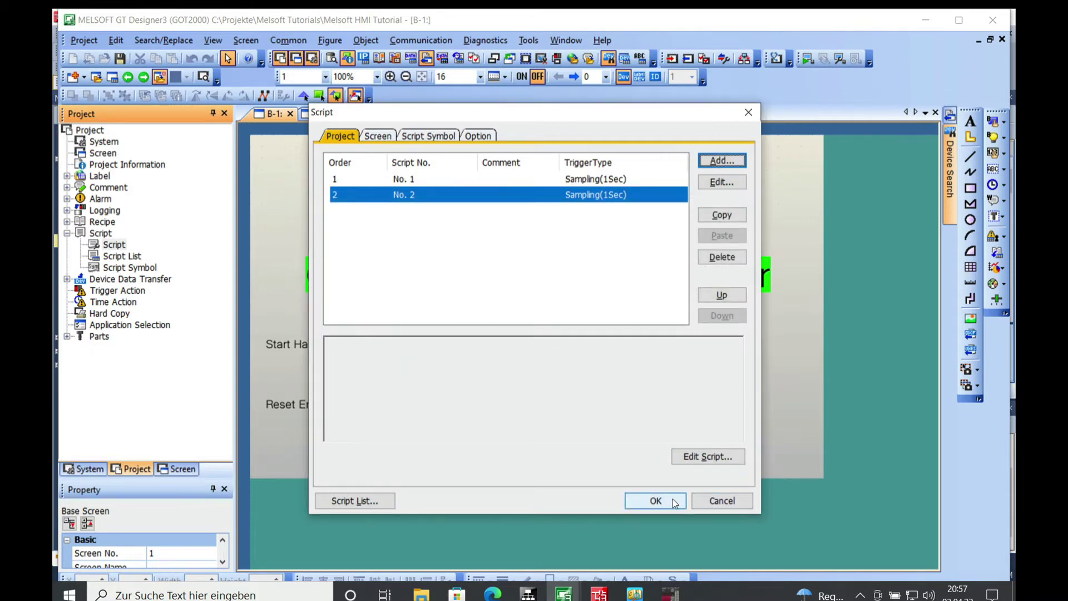
Step: Close the script settings and open script No. 2, 'GOT Data Transfer', in the empty editor
click(656, 500)
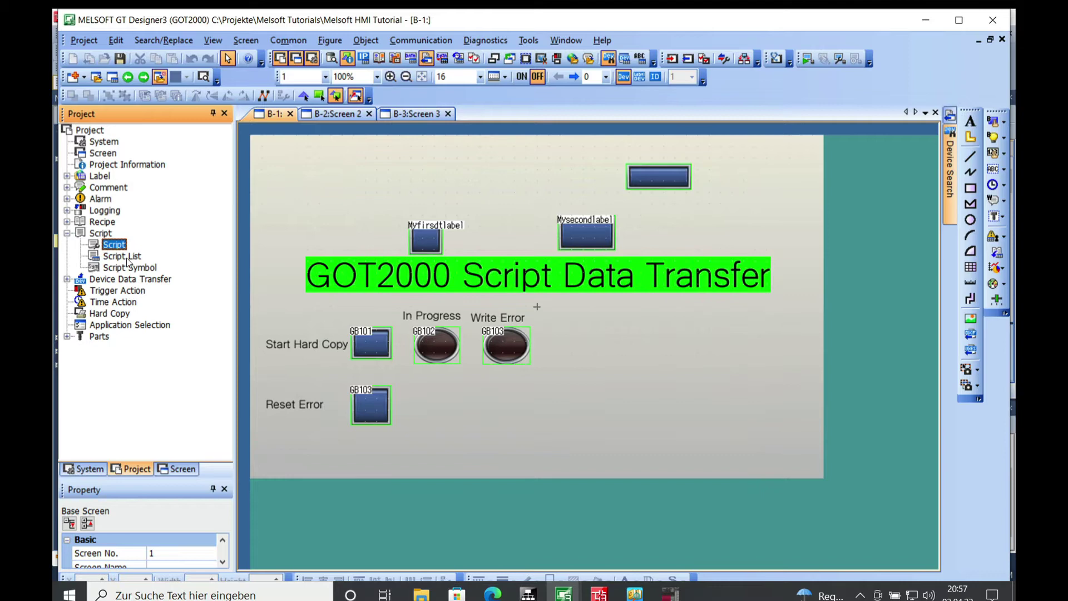
double_click(128, 258)
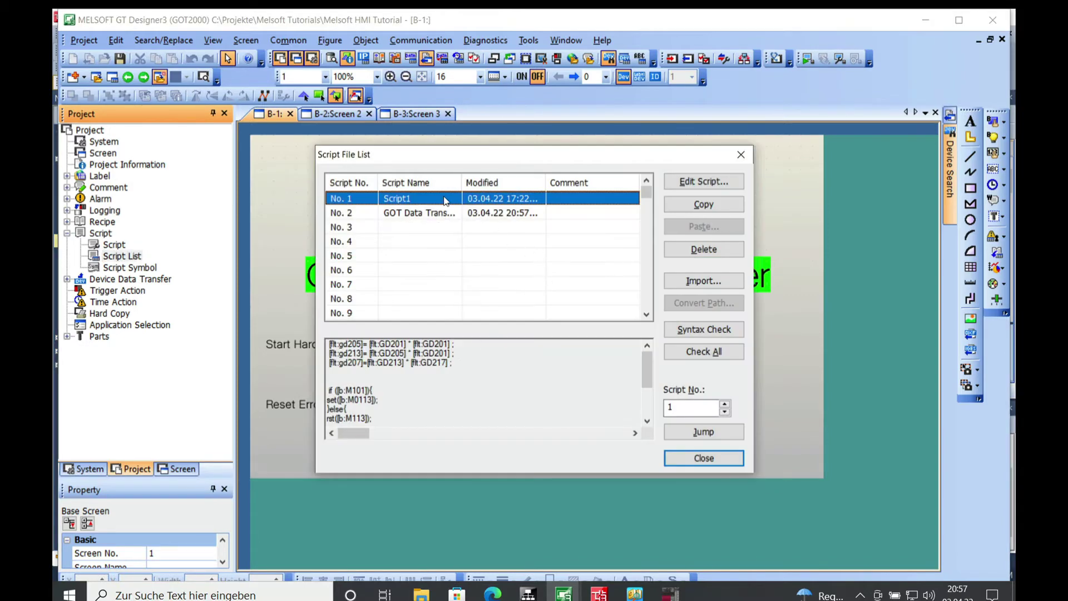
double_click(428, 212)
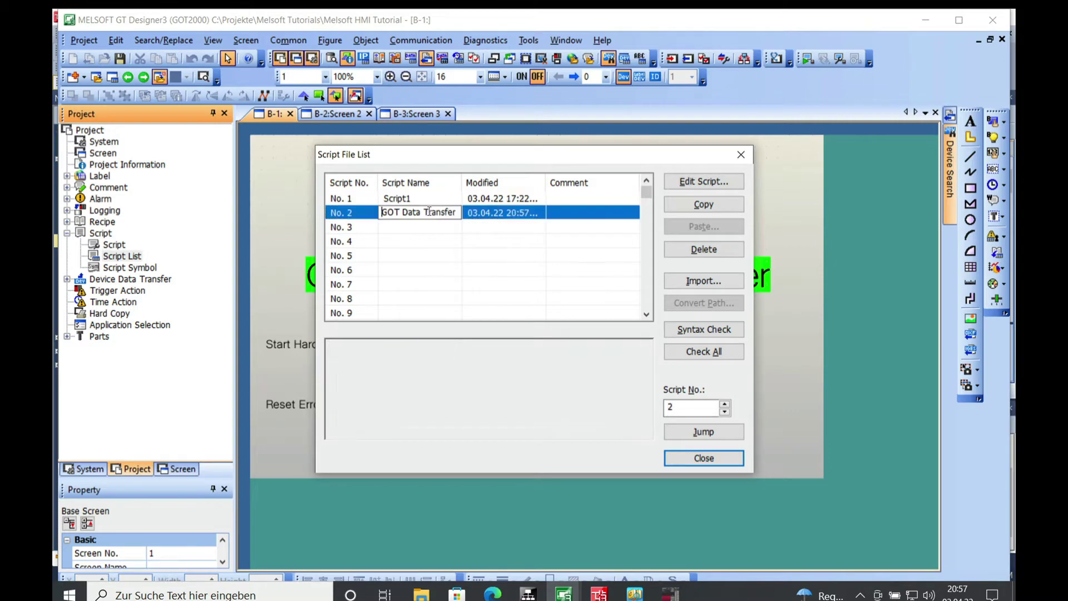
click(417, 255)
click(417, 212)
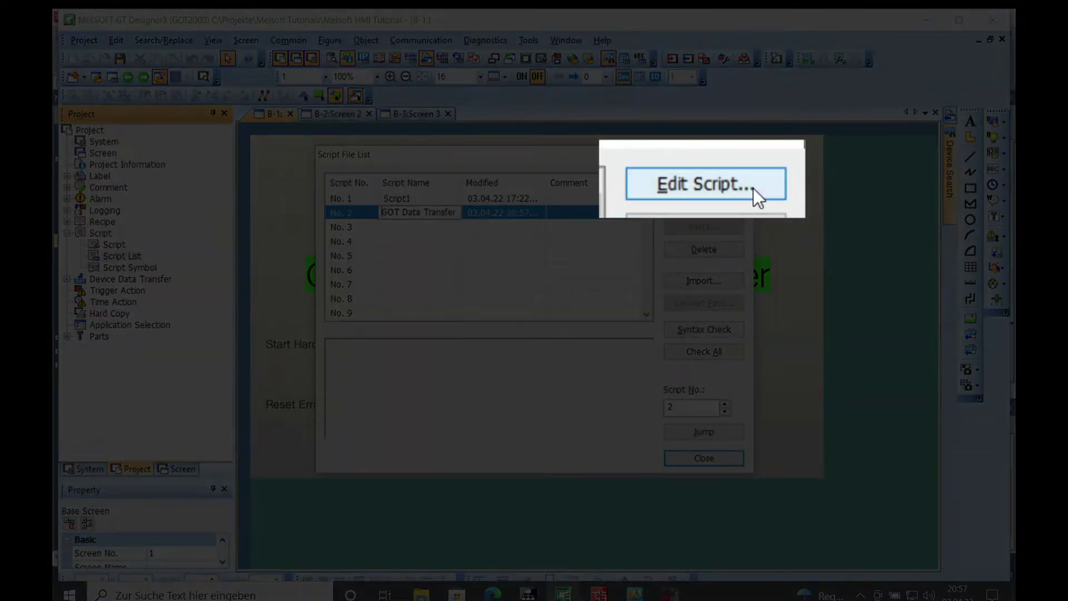
click(753, 188)
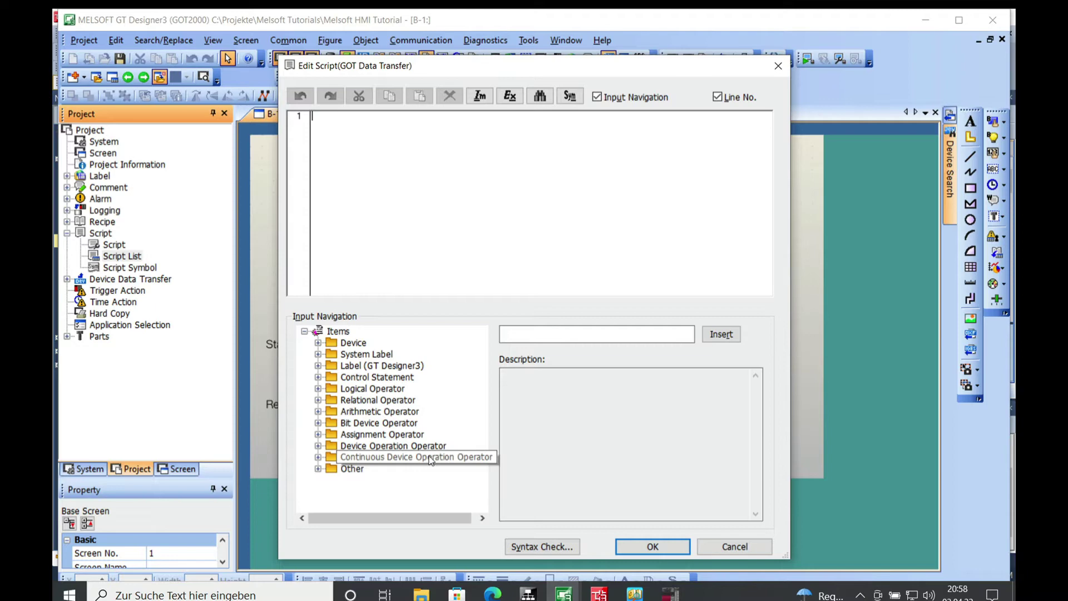
Step: Insert the bmov template and edit it to bmov([w:GD200],[w:D1000],2)
click(319, 457)
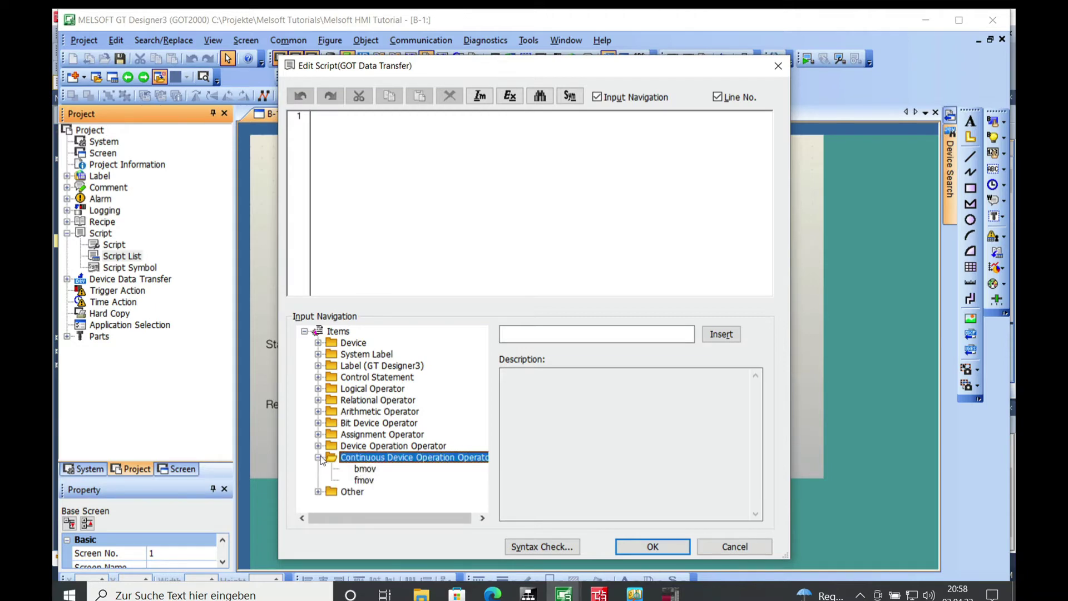
click(366, 469)
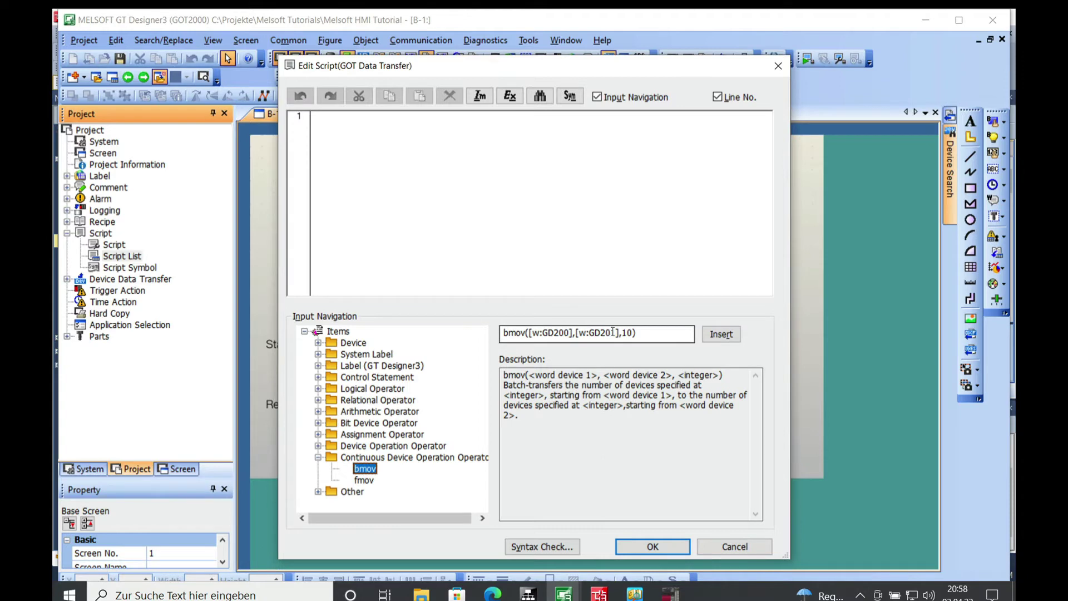
drag(616, 332, 587, 335)
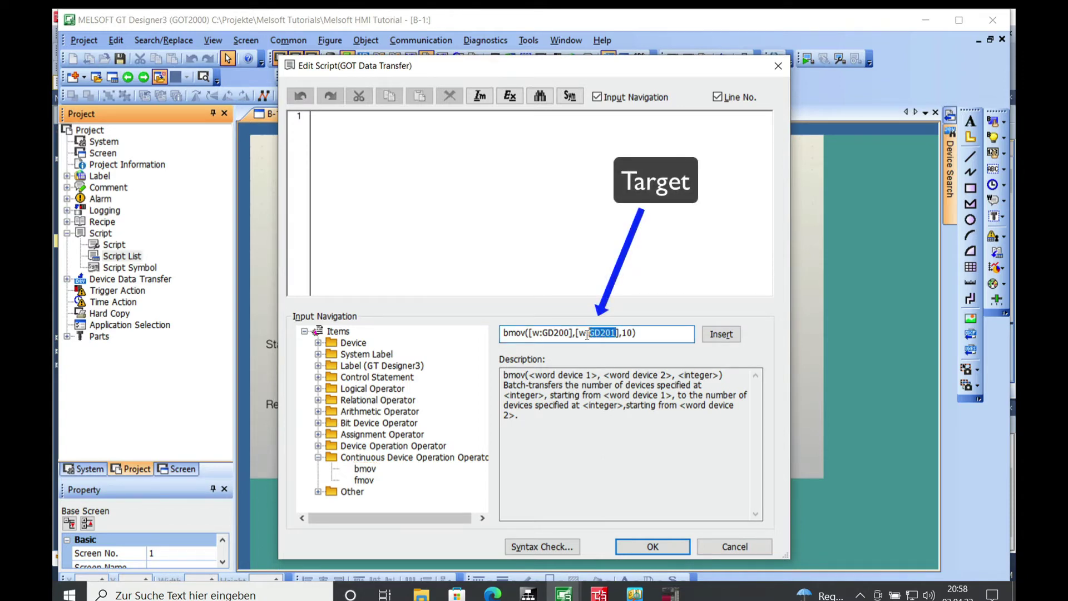
text(D1000)
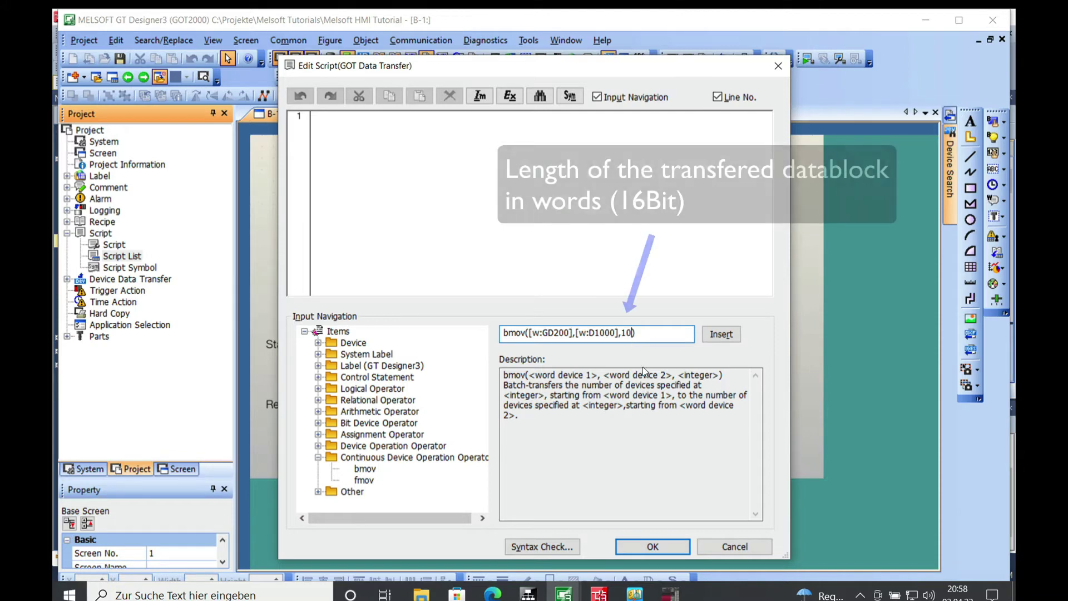
key(BackSpace)
key(BackSpace)
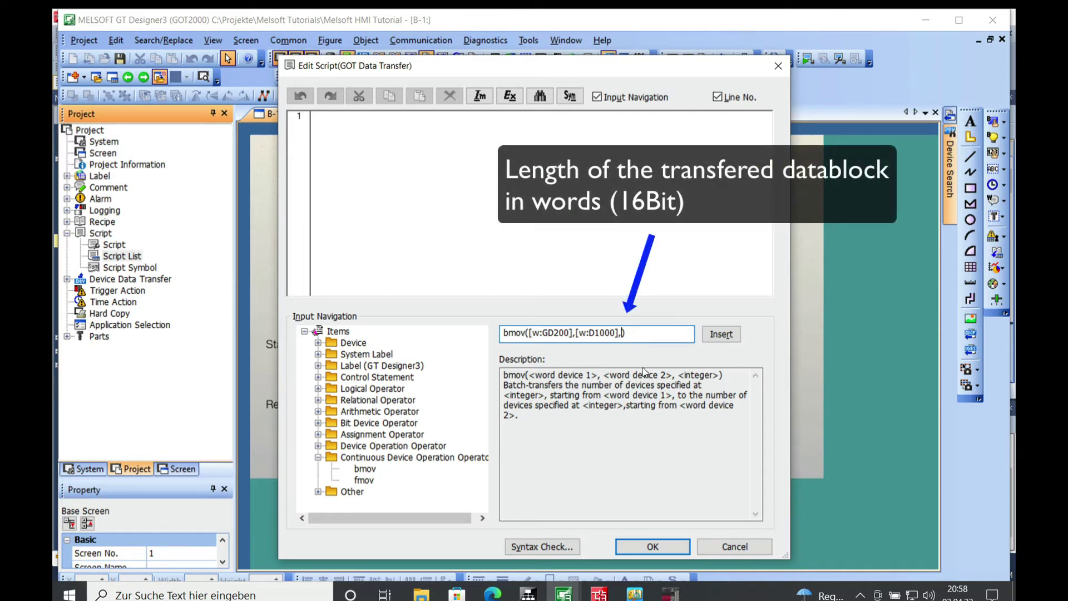
text(2)
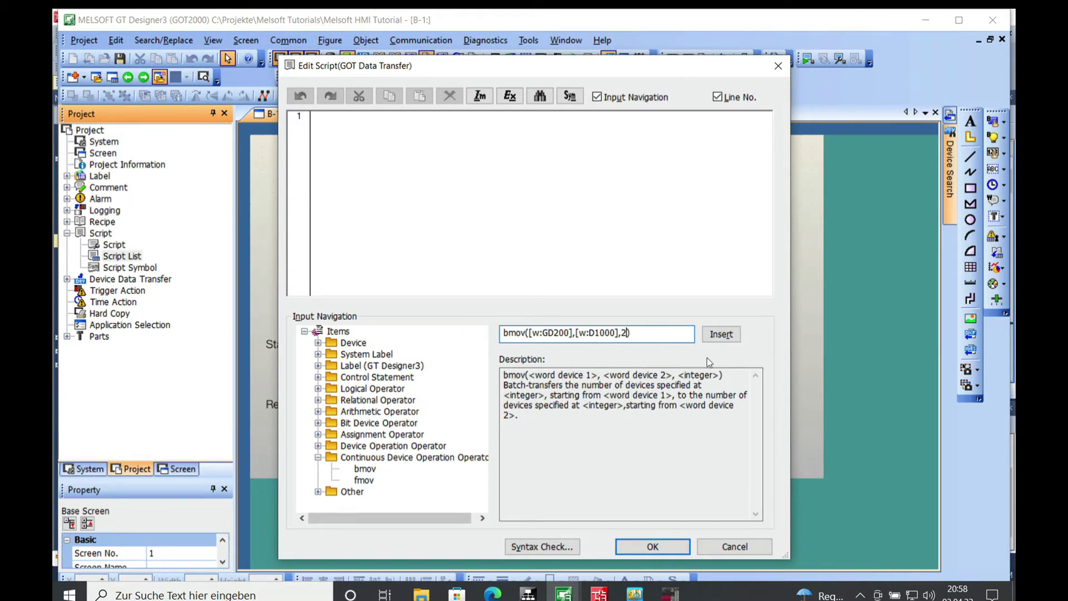
Step: Add bmov([w:GD200],[w:D1000],2) with the comment '// GOT data transfer to plc' and save
click(723, 340)
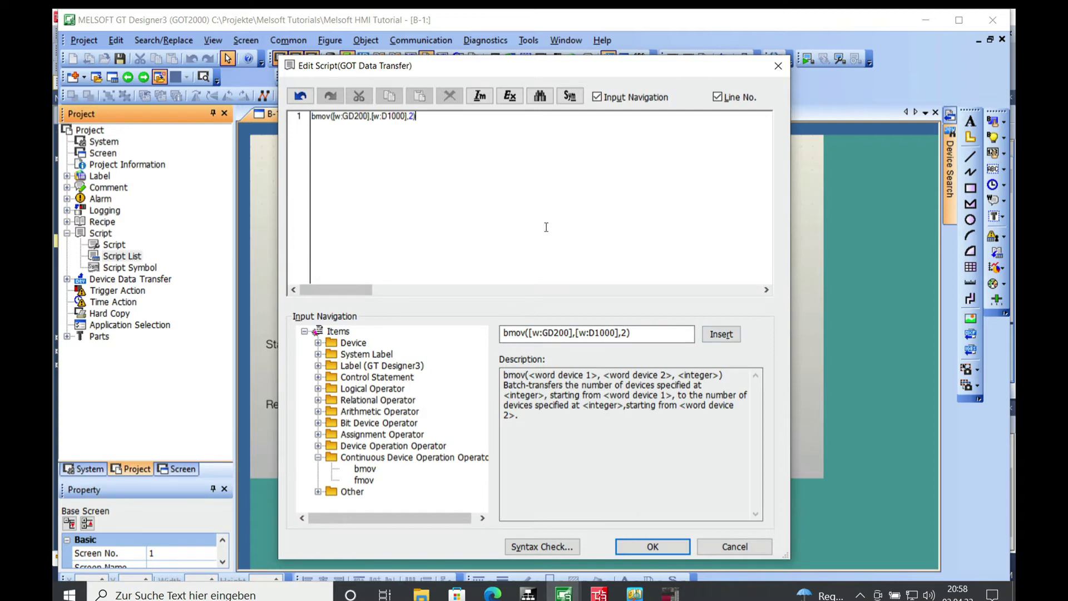
text(;)
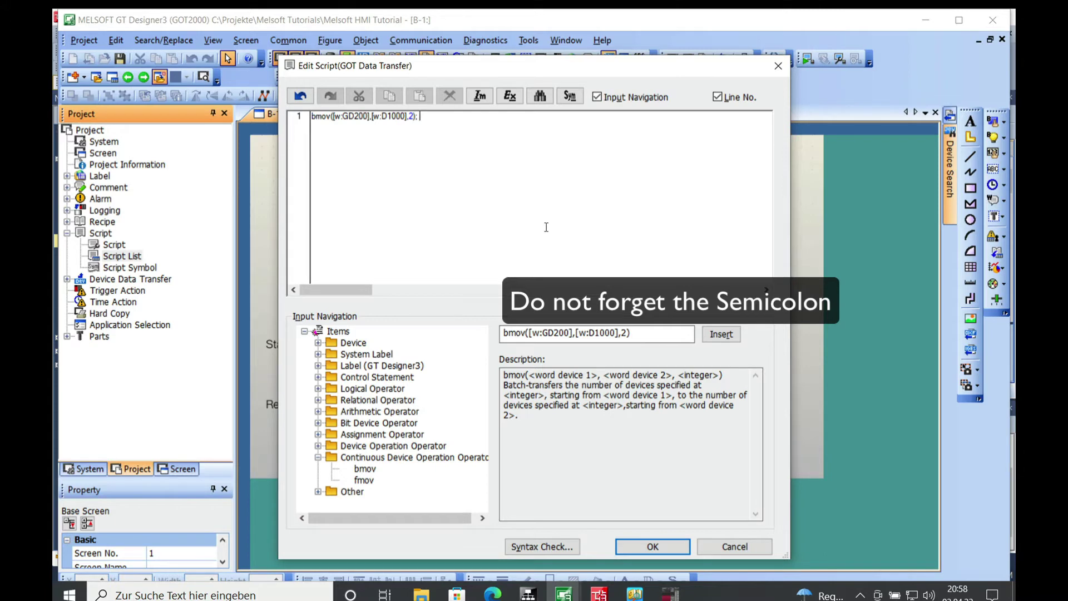
text( //)
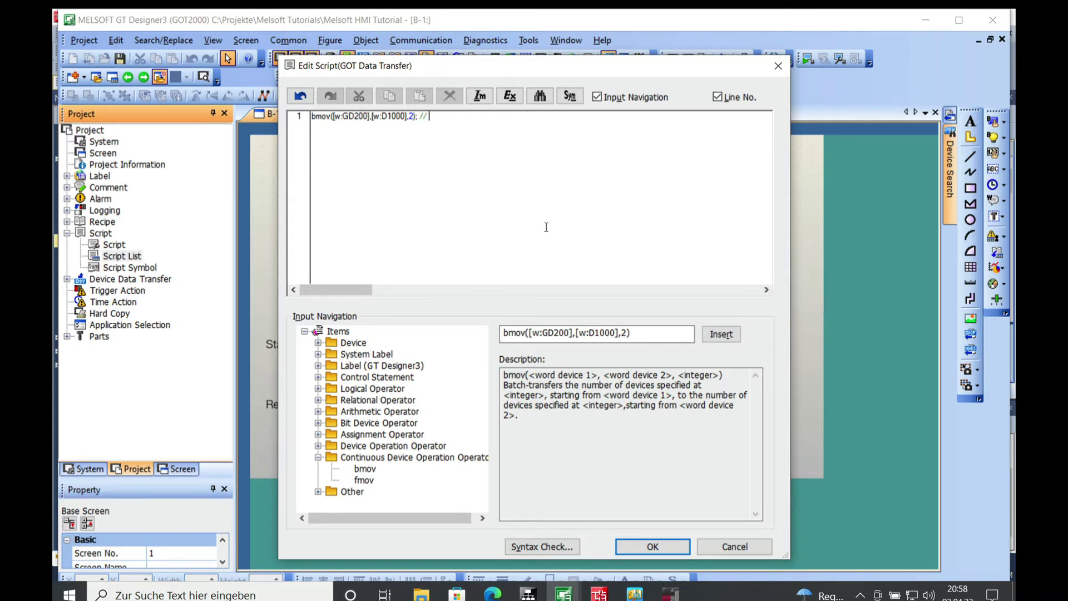
text( GOT data transfer to plc)
click(317, 457)
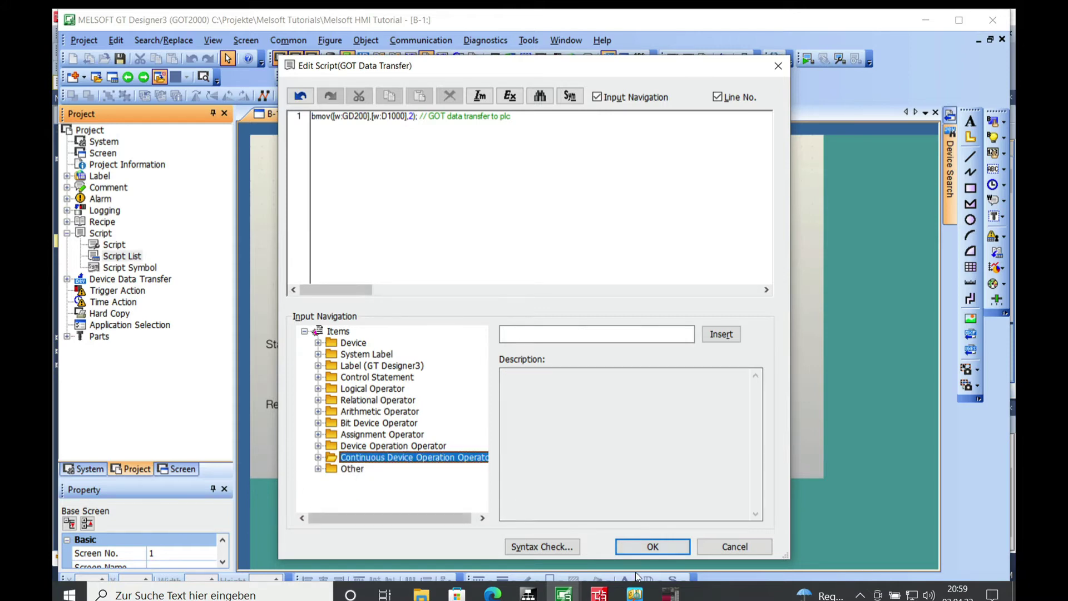
click(658, 549)
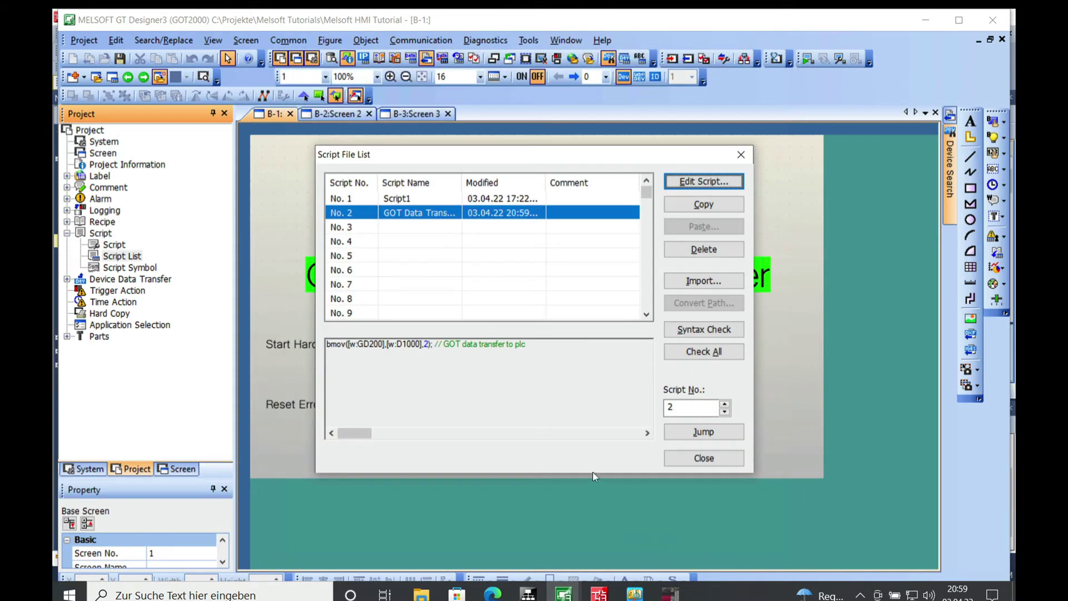
Step: Review the code of scripts No. 1 and No. 2, then close the Script File List
click(718, 459)
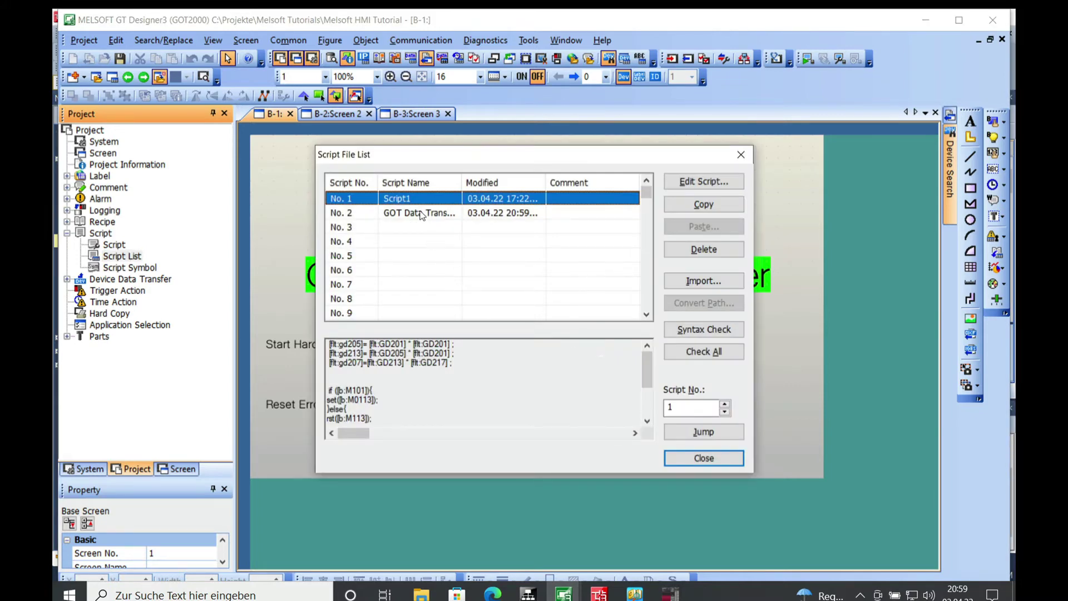
click(433, 214)
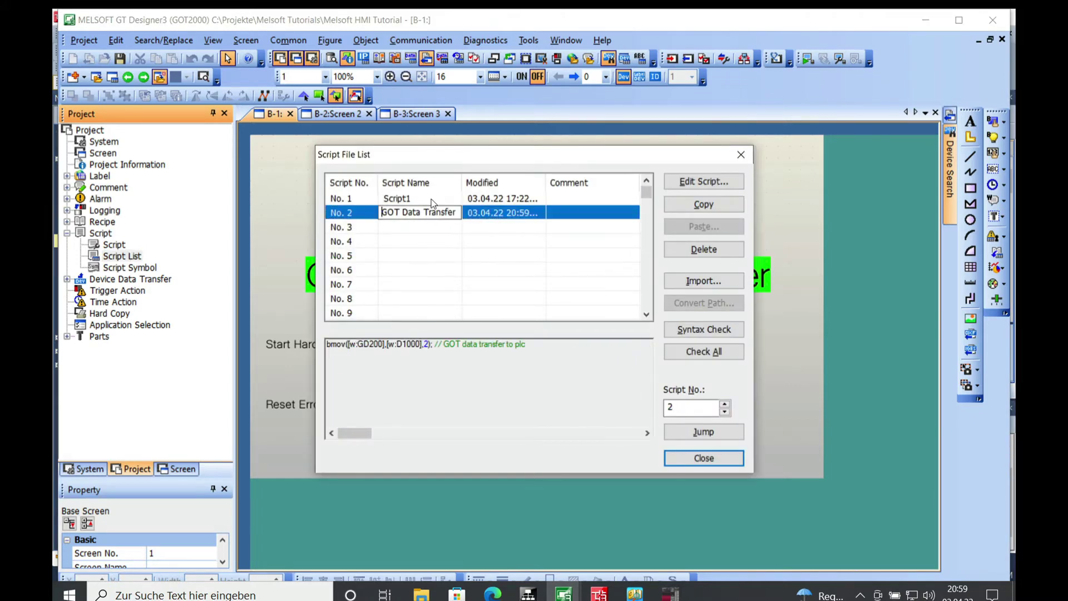
click(432, 199)
click(711, 458)
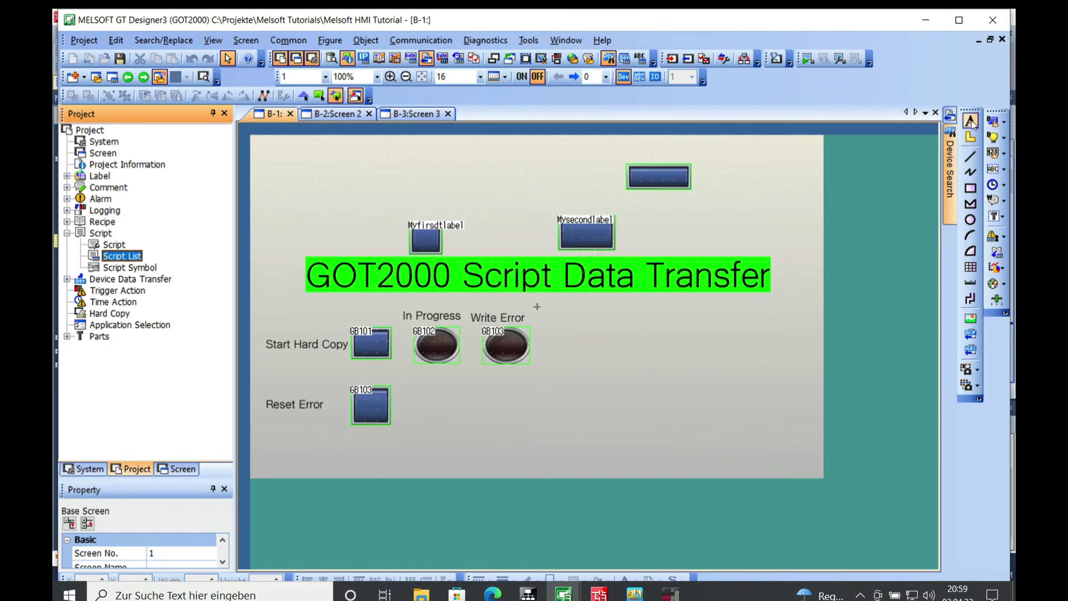
Step: Draw a numerical input below Reset Error and assign it device GD200
click(993, 156)
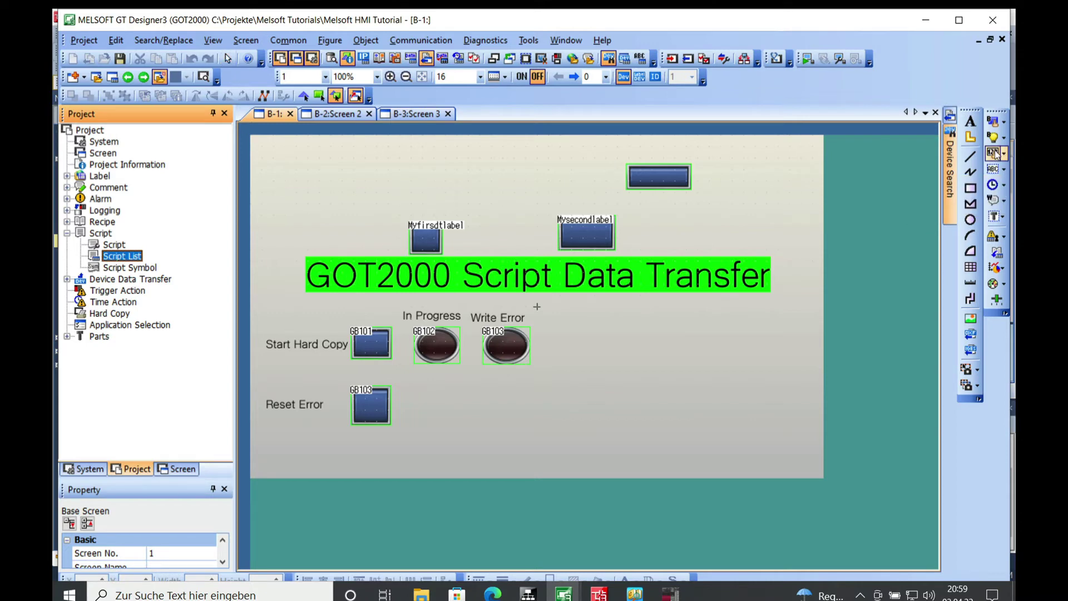
drag(452, 408, 482, 407)
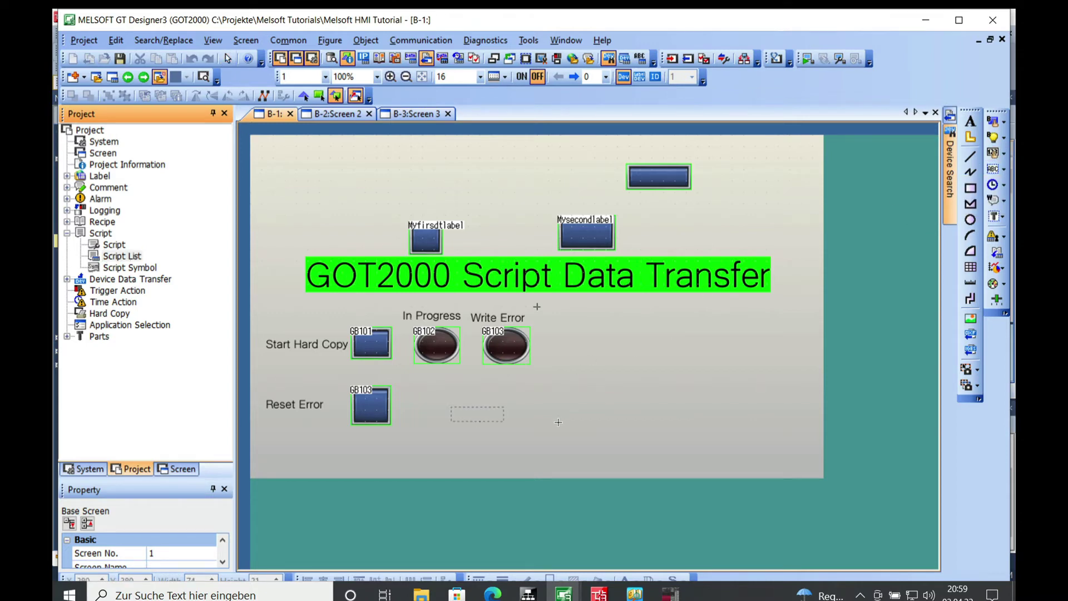
drag(558, 421, 603, 429)
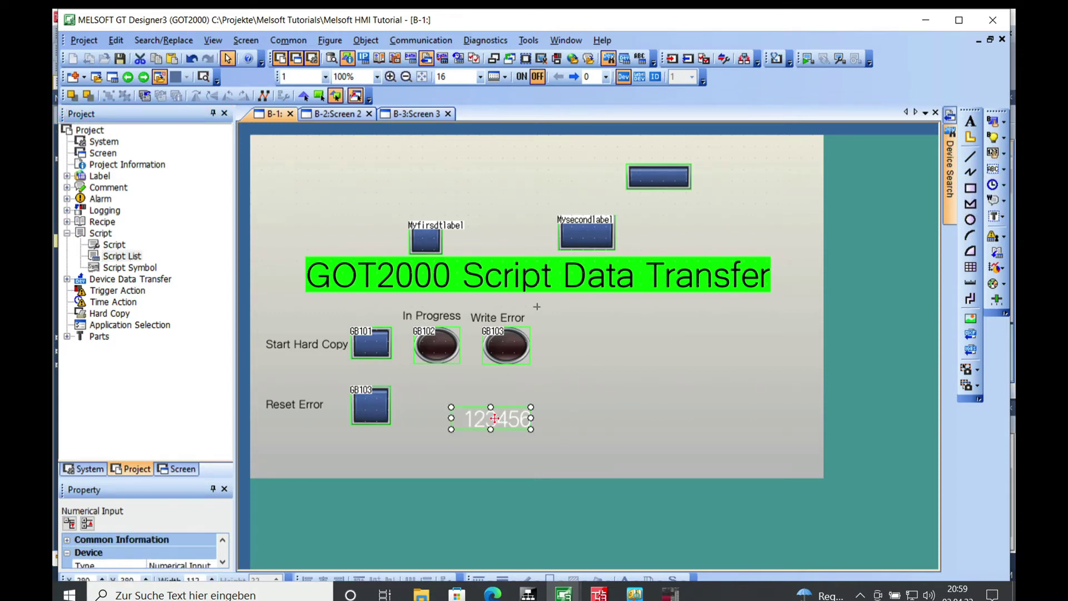
double_click(495, 419)
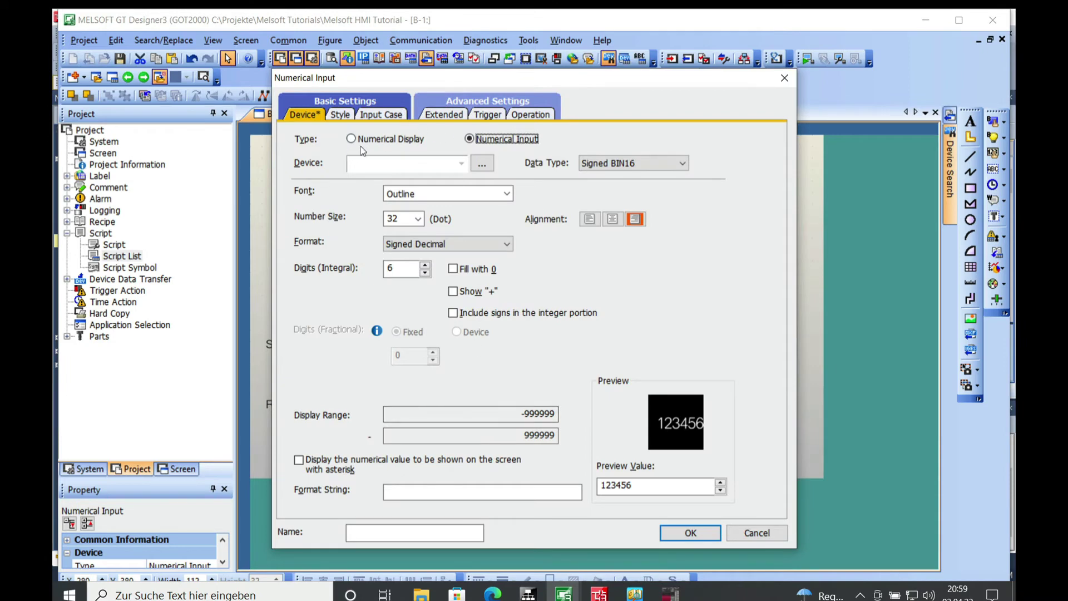
click(369, 164)
text(GD)
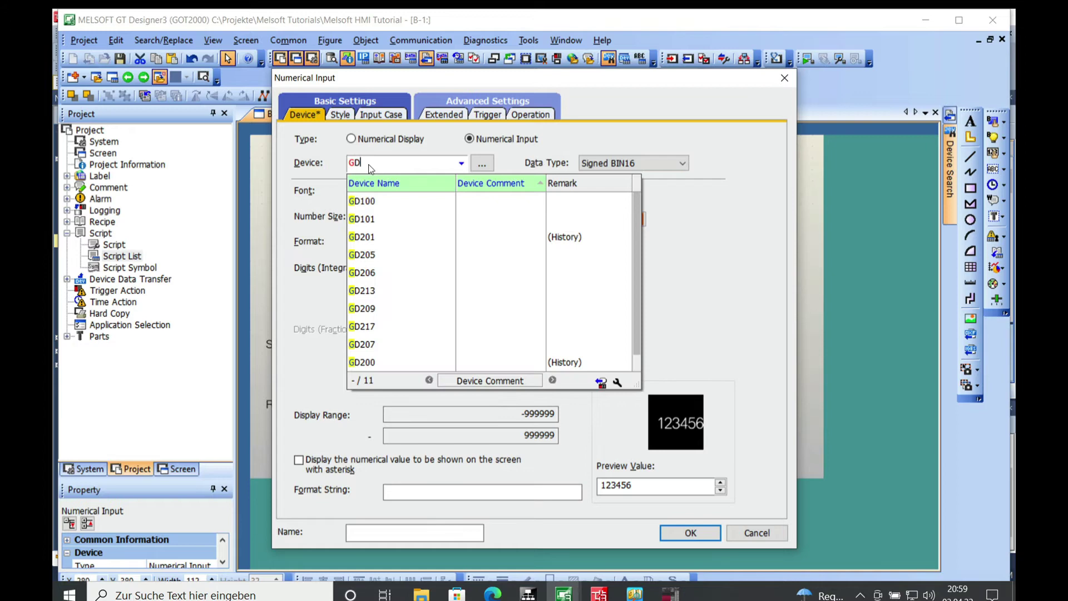
text(200)
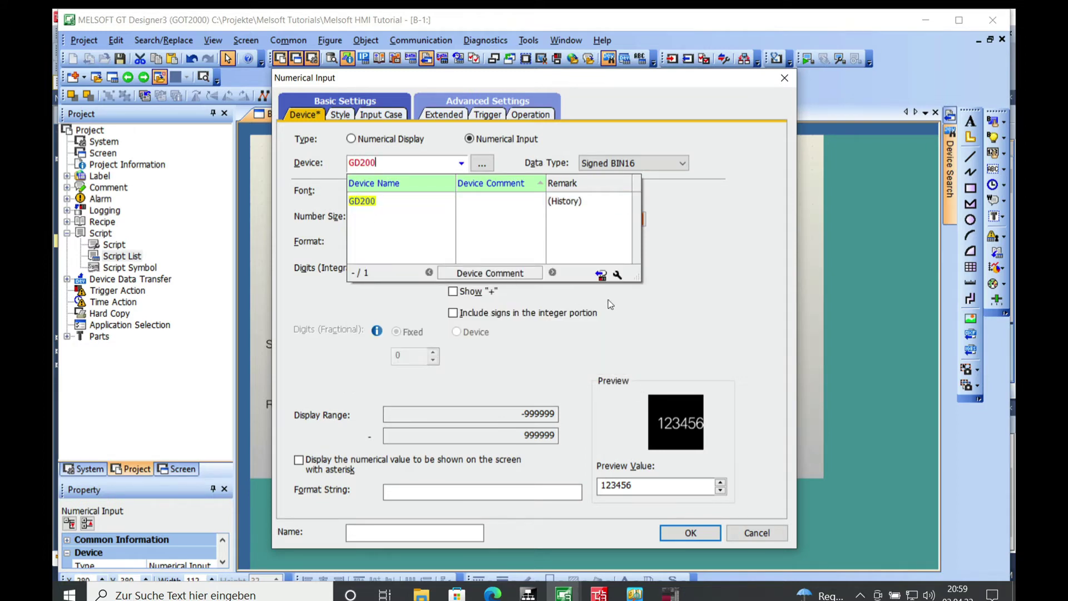
key(Return)
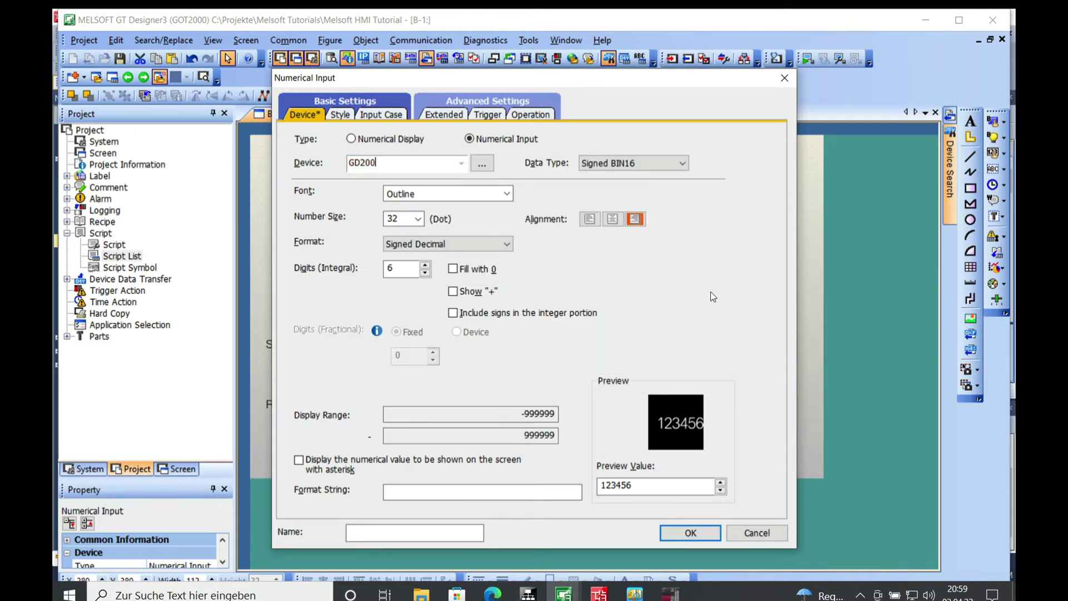
Step: Make the GD200 input's numerals black with format string ####, and confirm
click(340, 115)
click(619, 359)
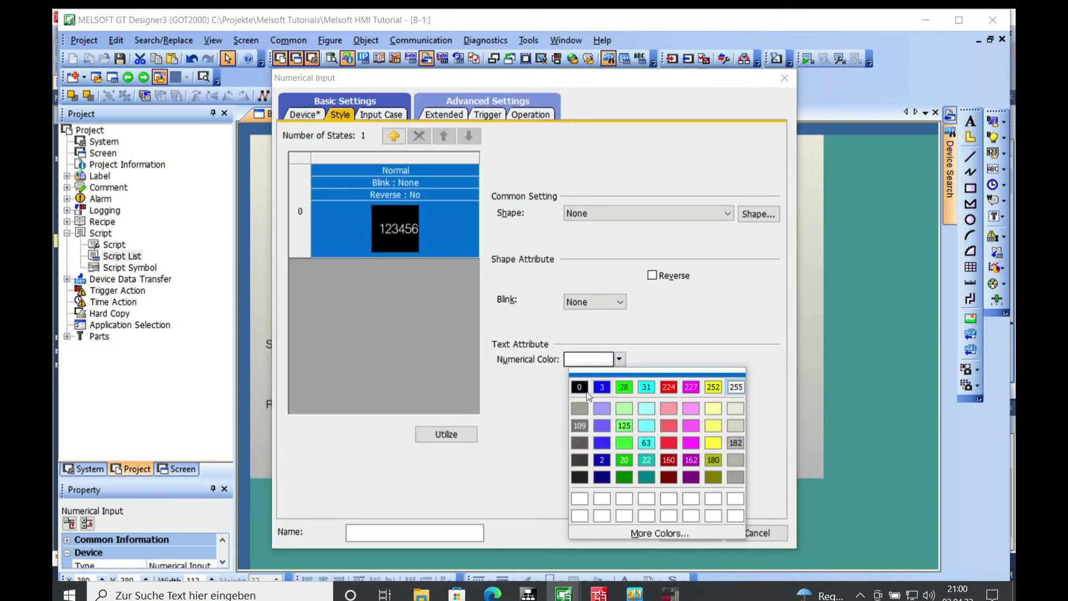
click(579, 387)
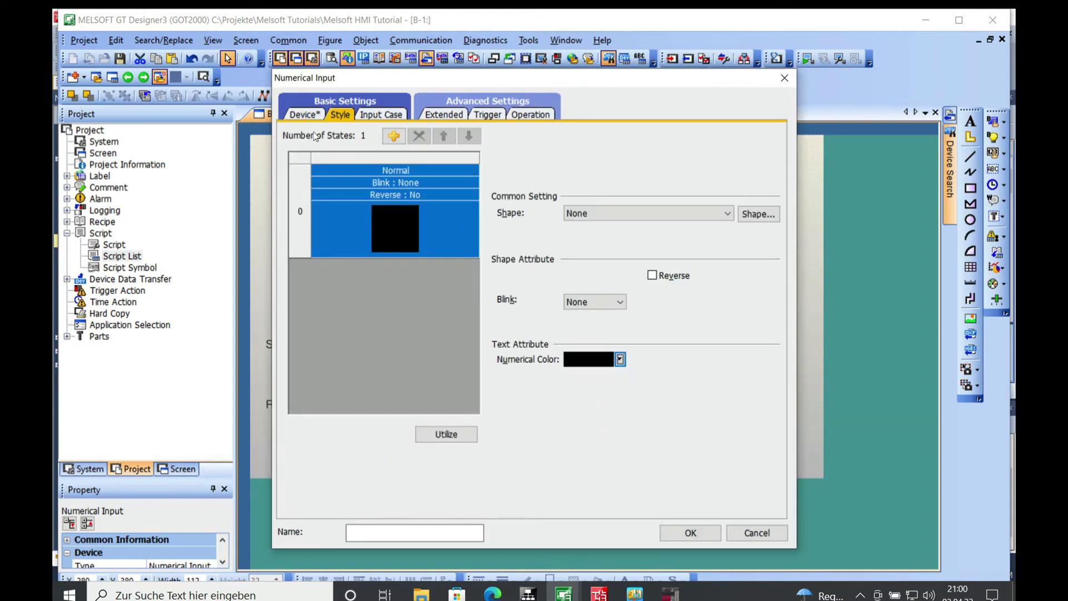
click(305, 114)
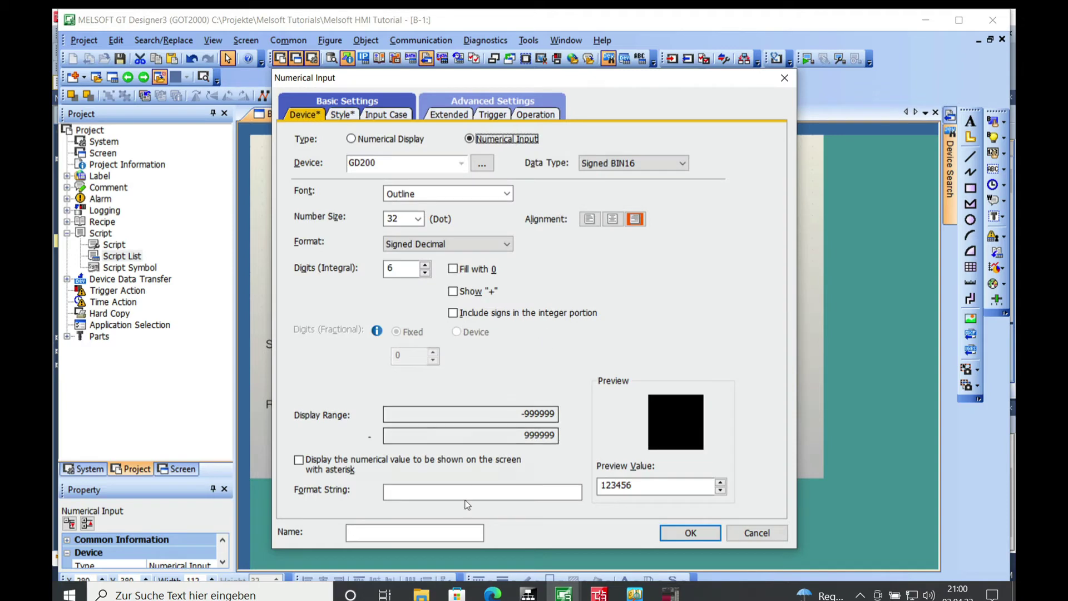
click(426, 496)
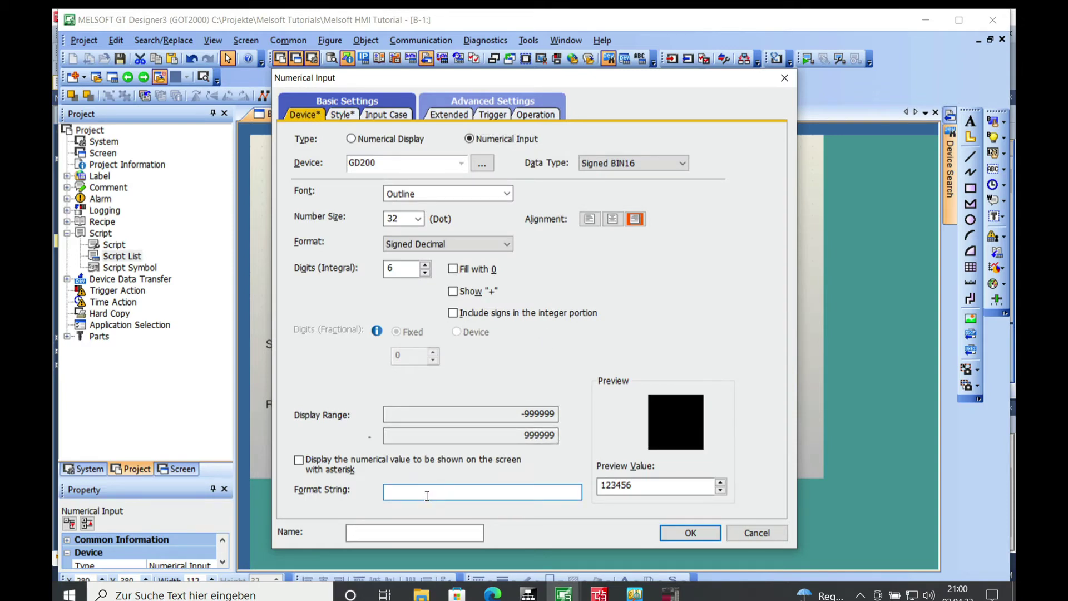
text(###)
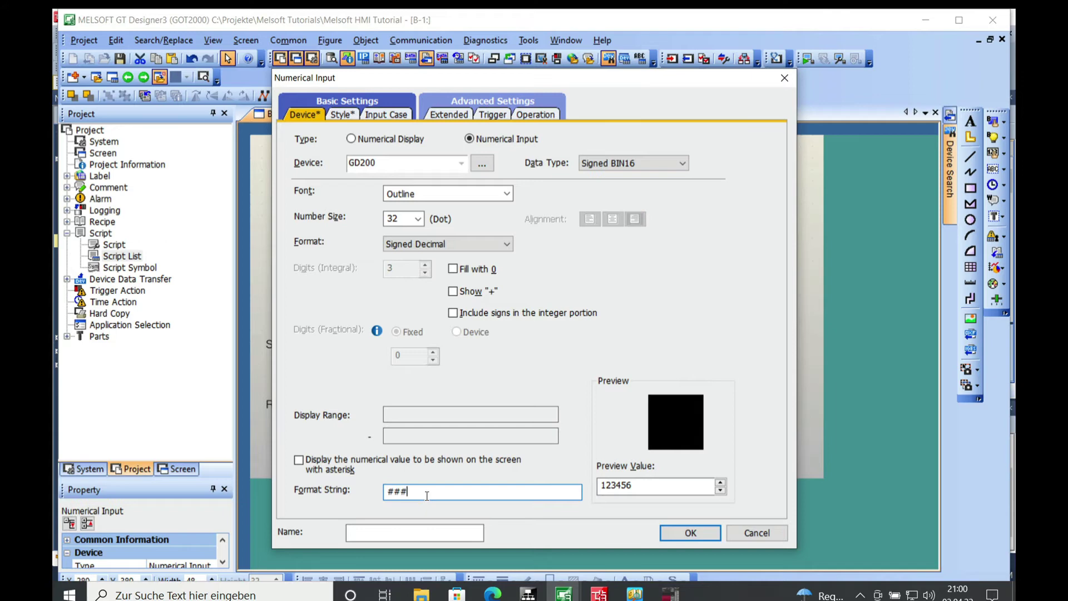
text(#)
click(697, 532)
Step: Copy the GD200 numerical input directly below the original
click(519, 424)
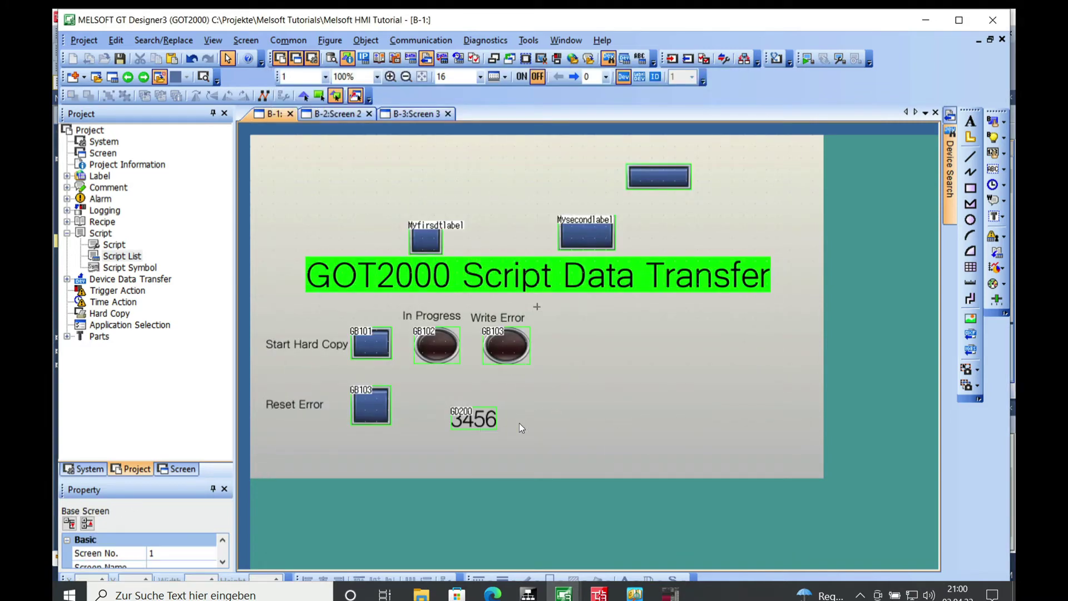
click(478, 421)
drag(477, 418, 450, 435)
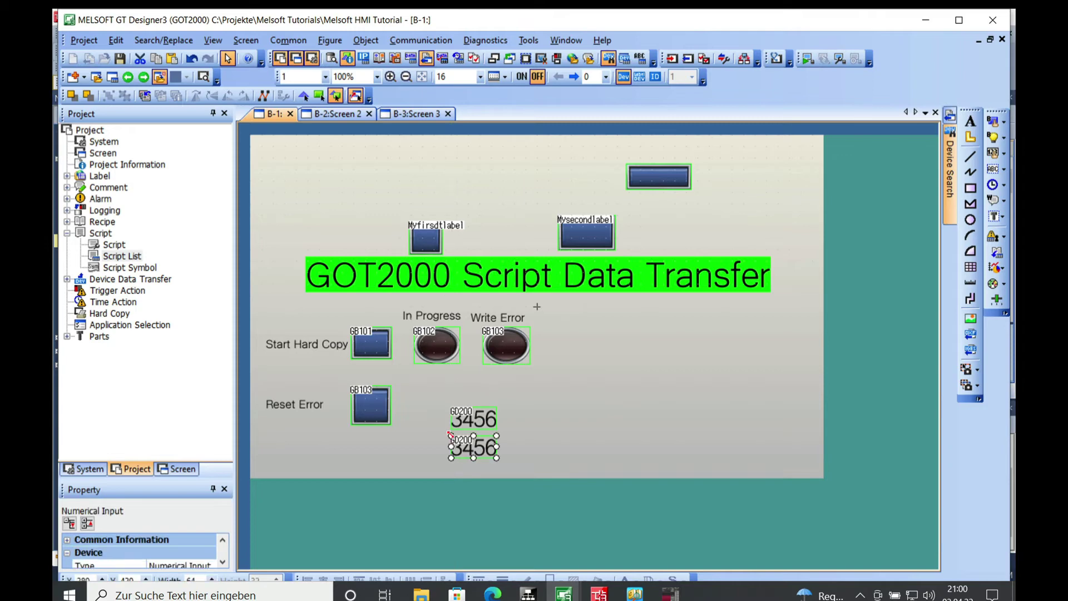
double_click(478, 448)
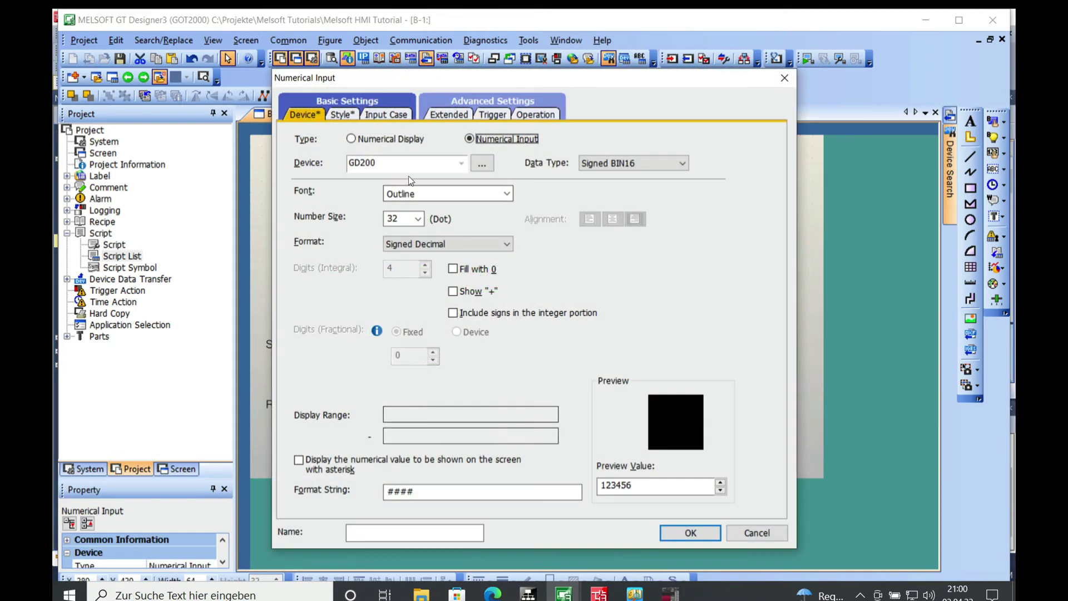
Step: Set the copy's device to GD201 with format string ###.## and confirm
click(389, 161)
key(BackSpace)
text(1)
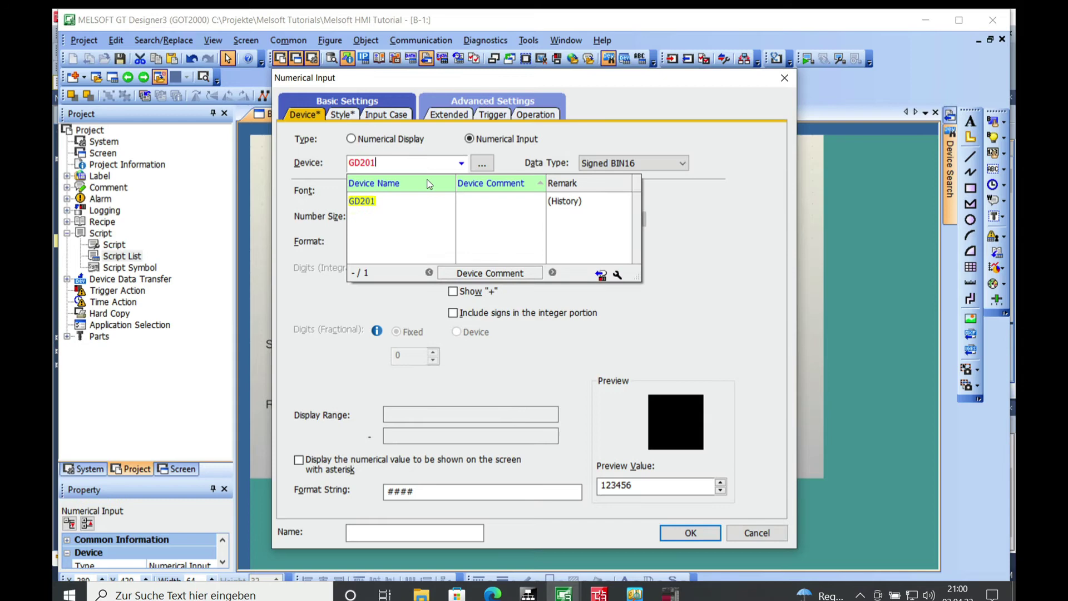
key(Return)
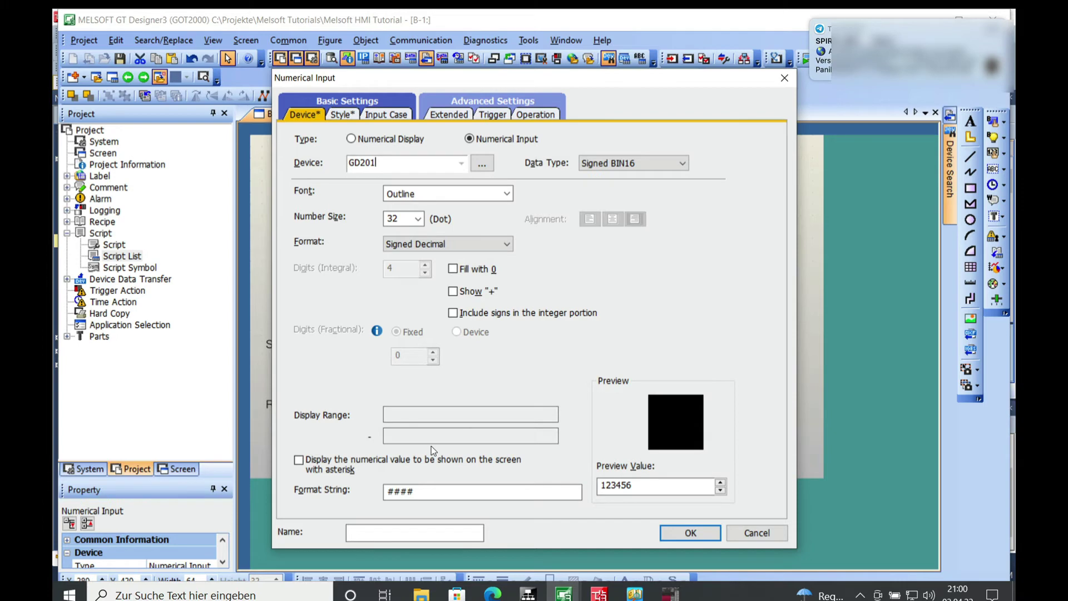
key(XF86AudioMute)
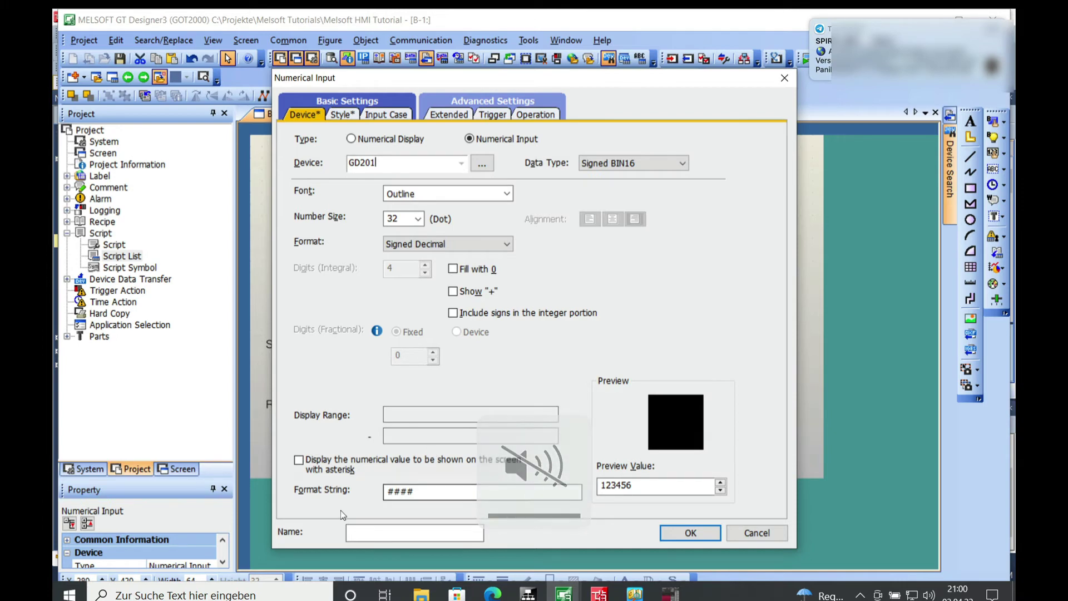
click(408, 491)
text(####)
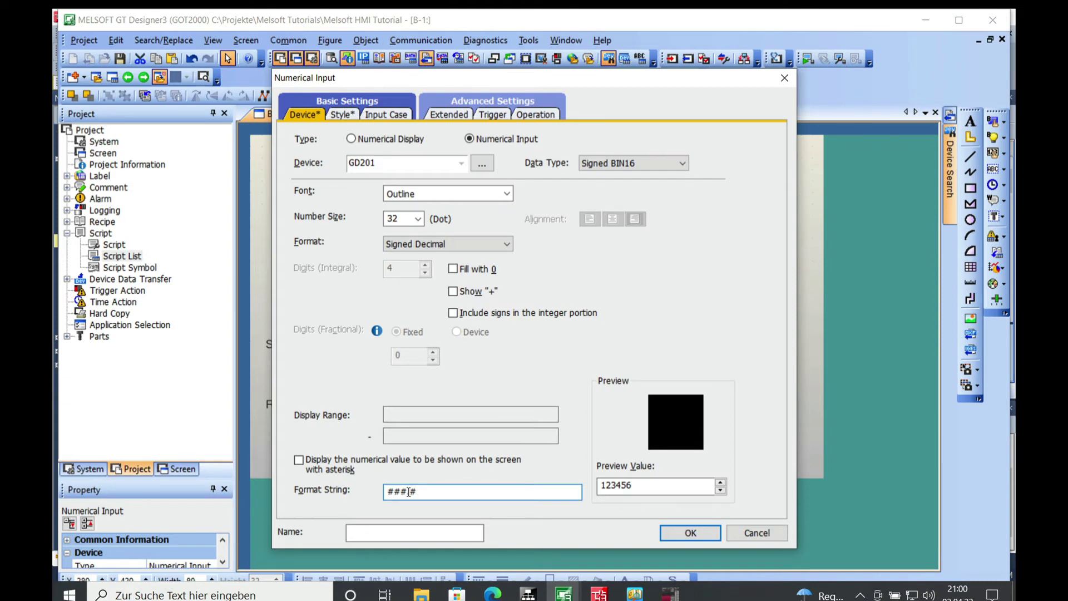
text(#)
click(690, 533)
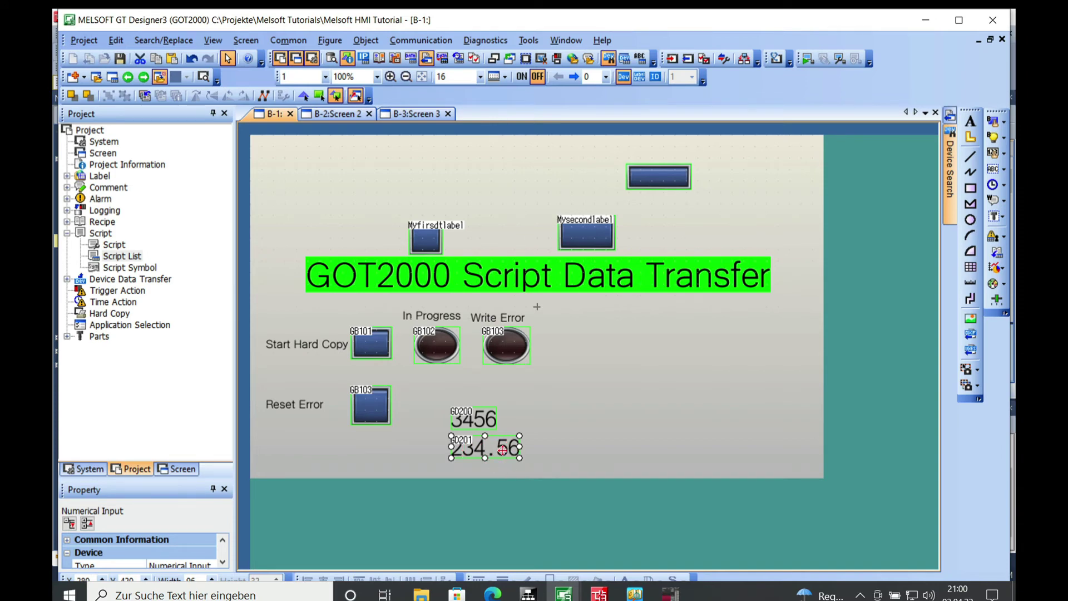
Step: Place a numerical display for D1000 with green digits beside the inputs
click(626, 437)
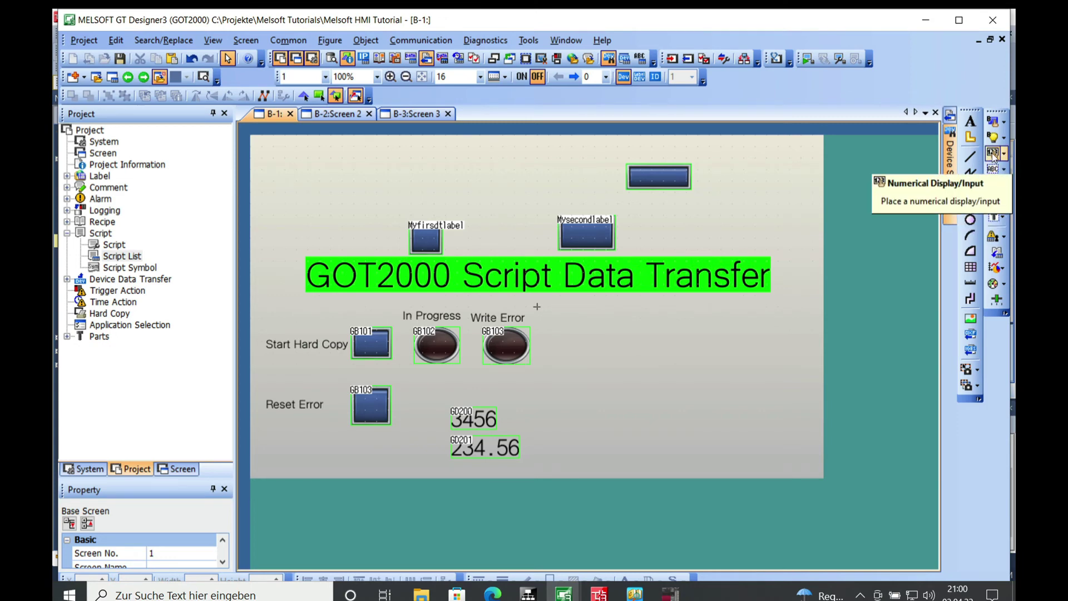
click(993, 154)
drag(590, 412, 650, 426)
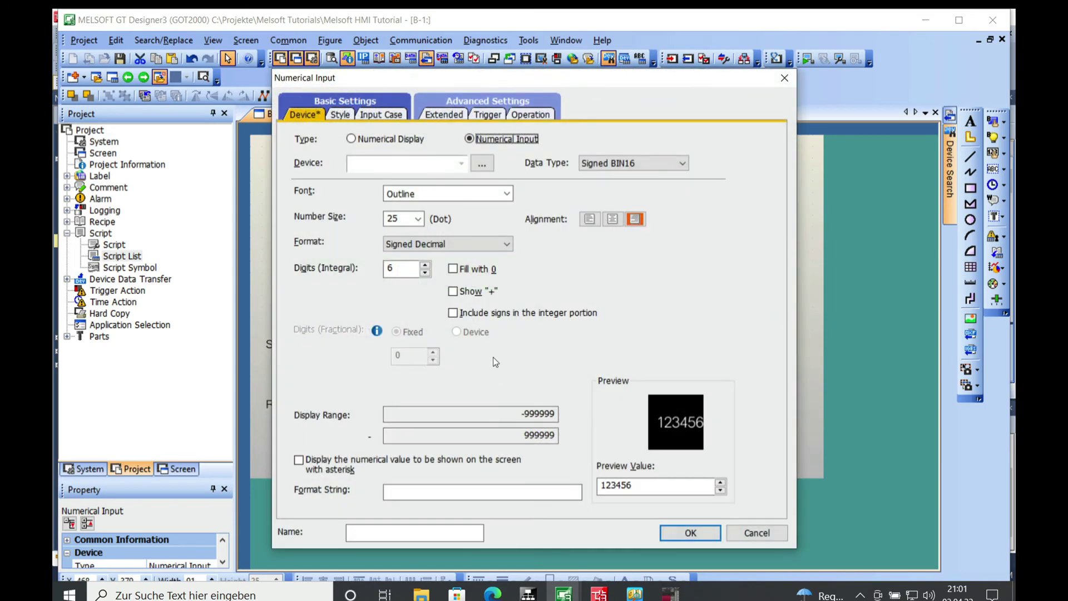
click(351, 139)
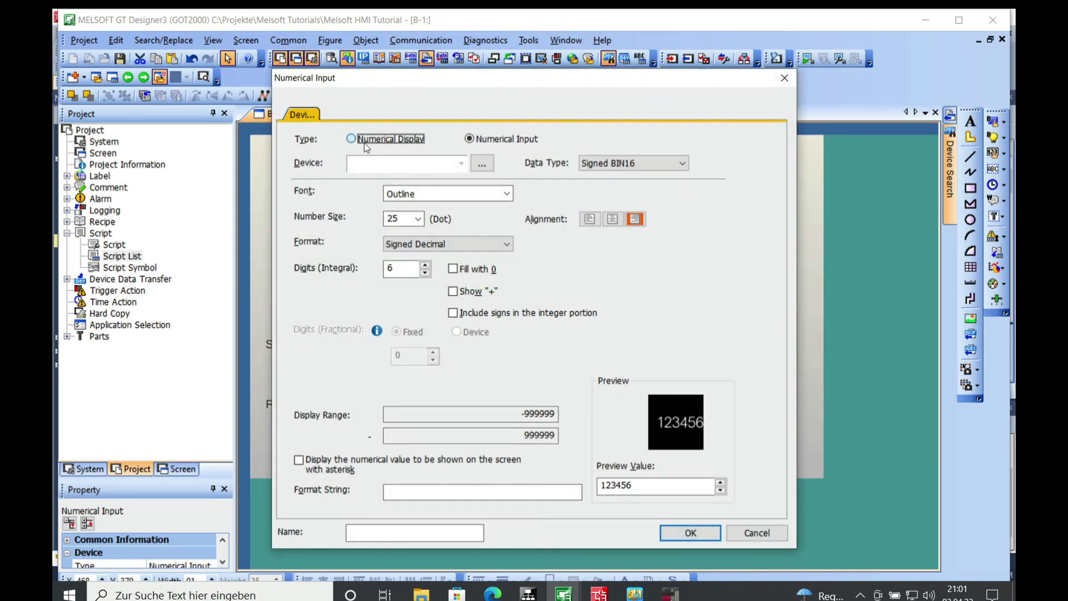
click(394, 169)
text(D1)
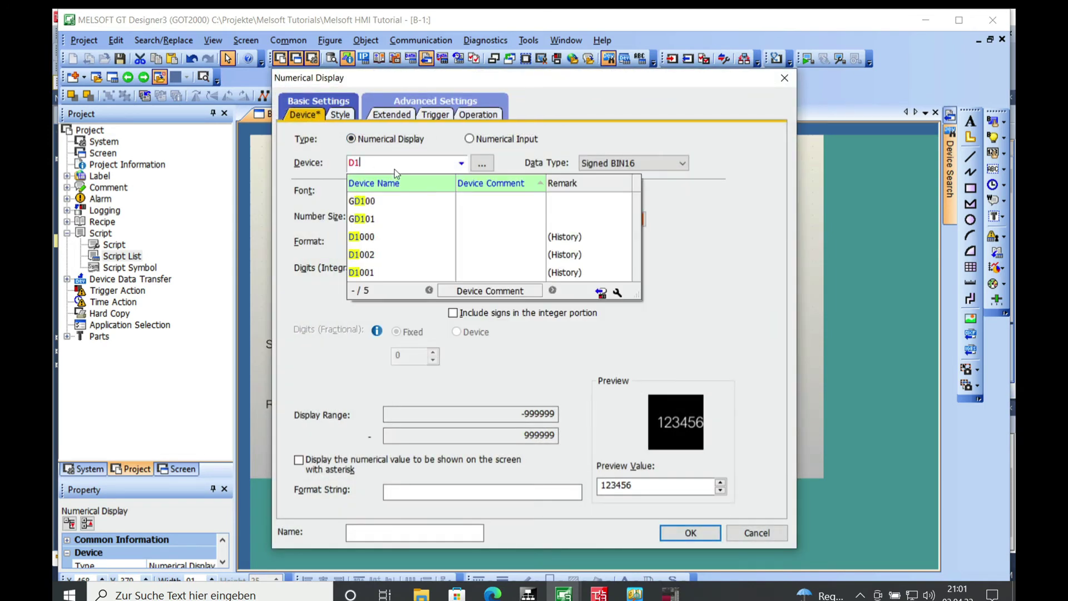
text(000)
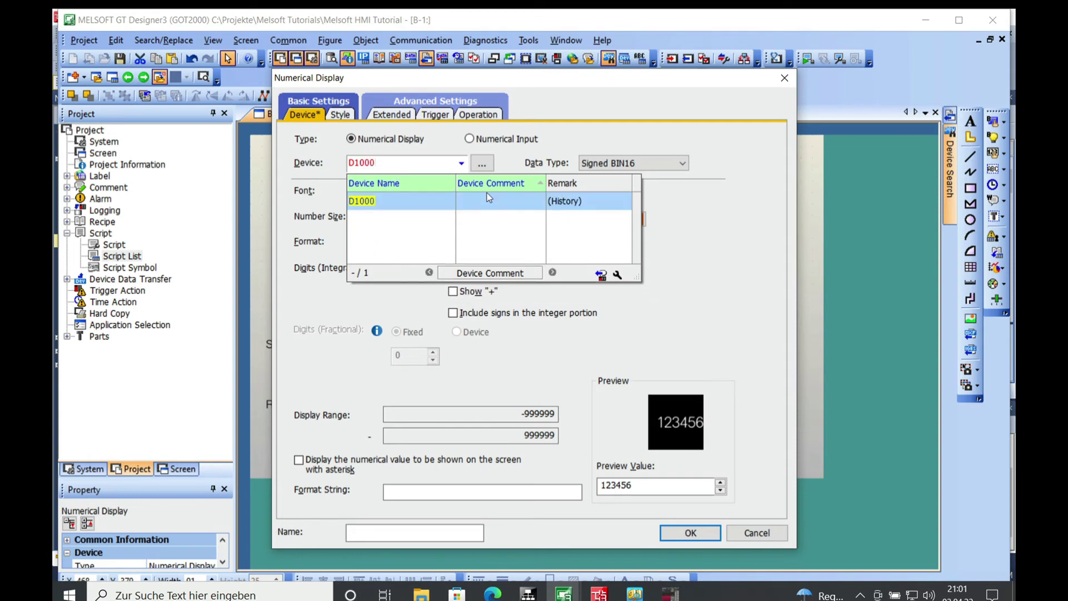
key(Return)
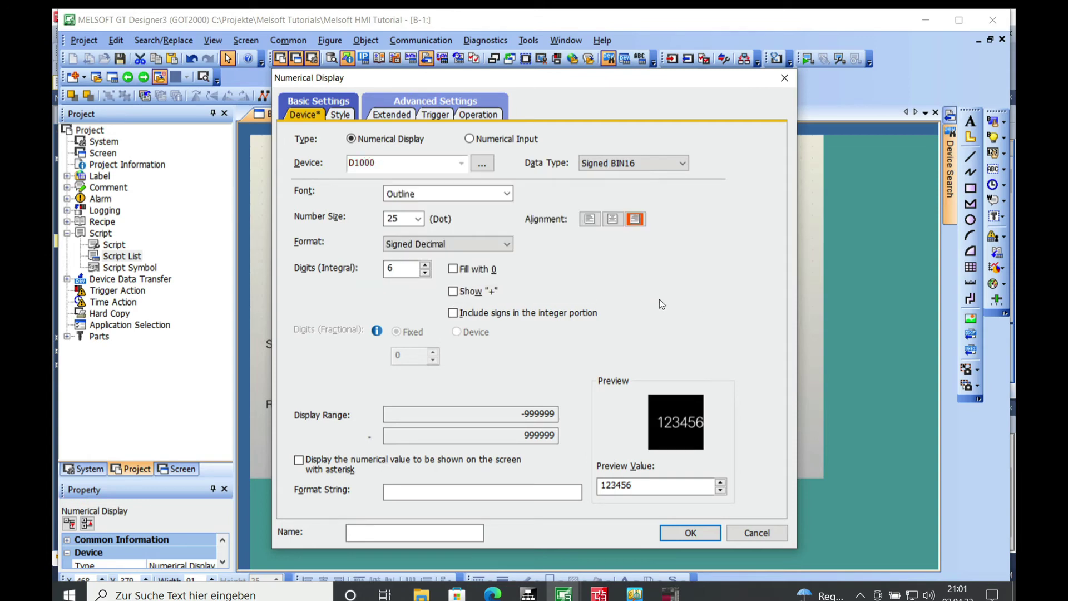
click(340, 114)
click(588, 360)
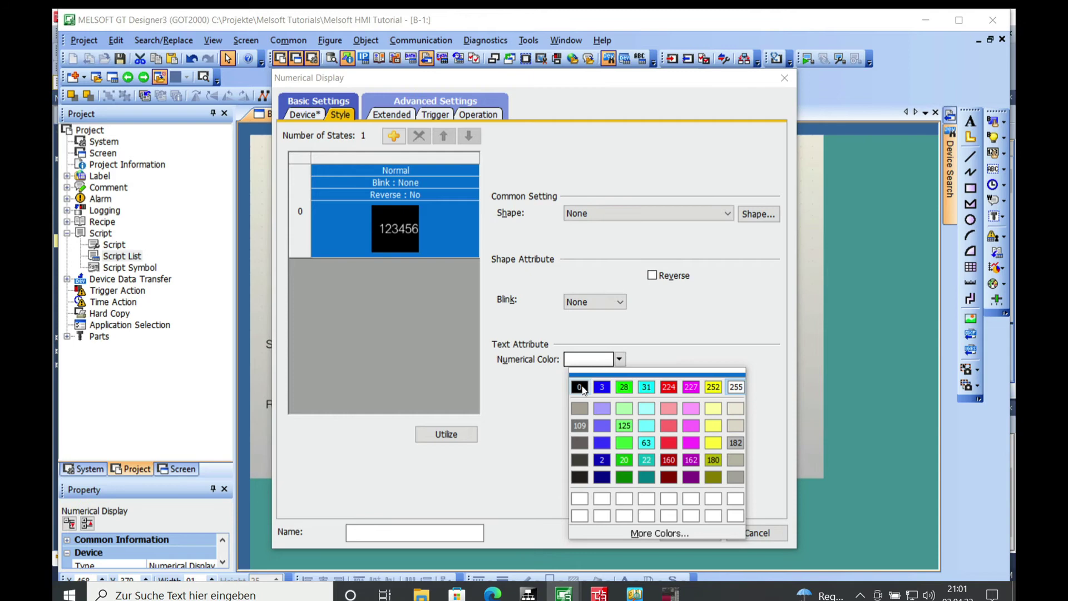
click(580, 387)
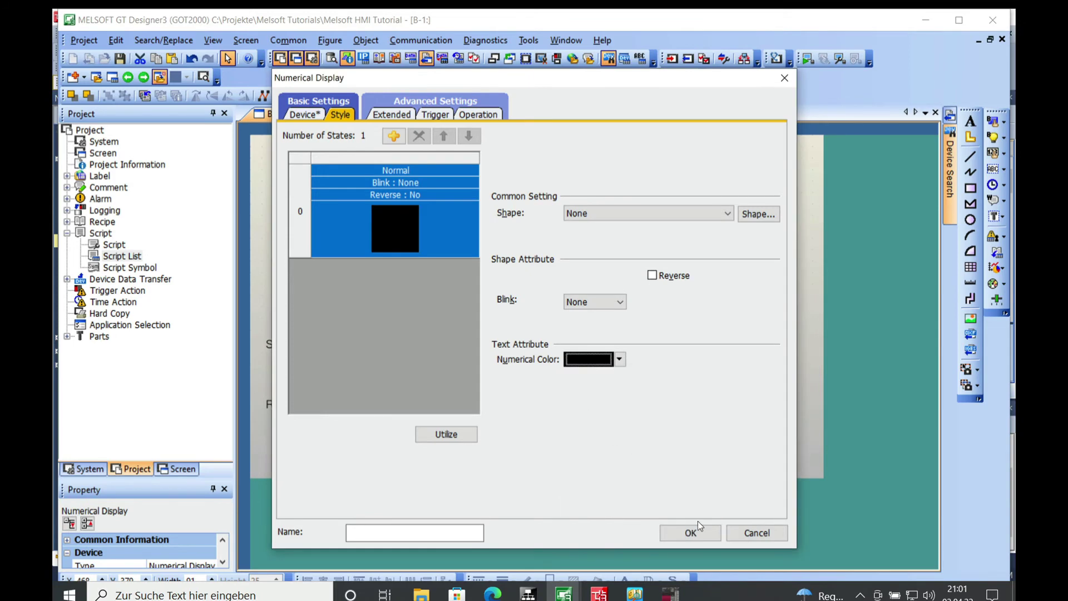
click(605, 359)
click(631, 403)
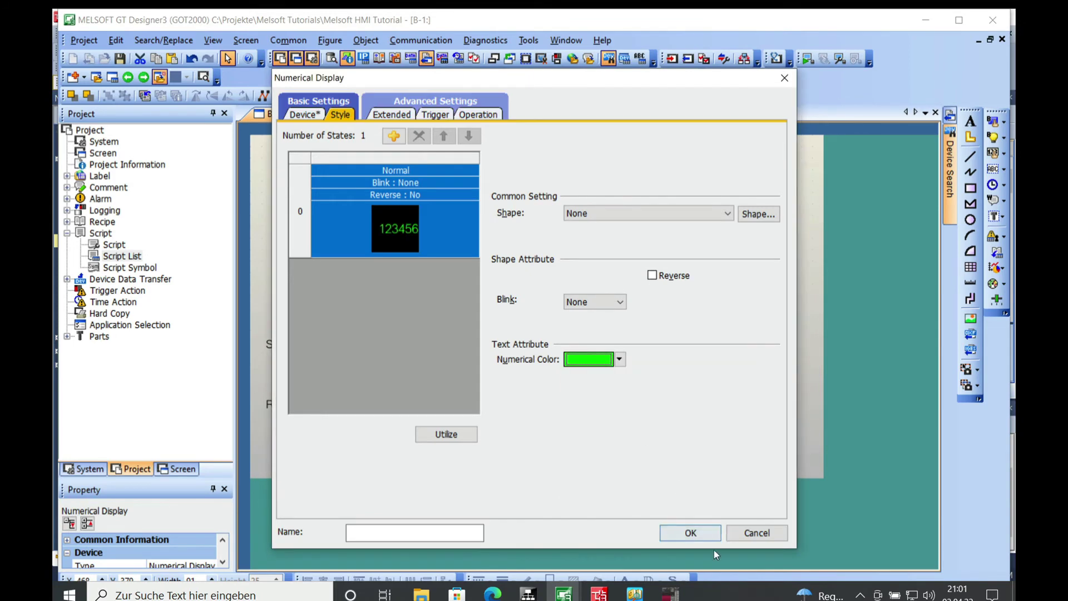
click(693, 530)
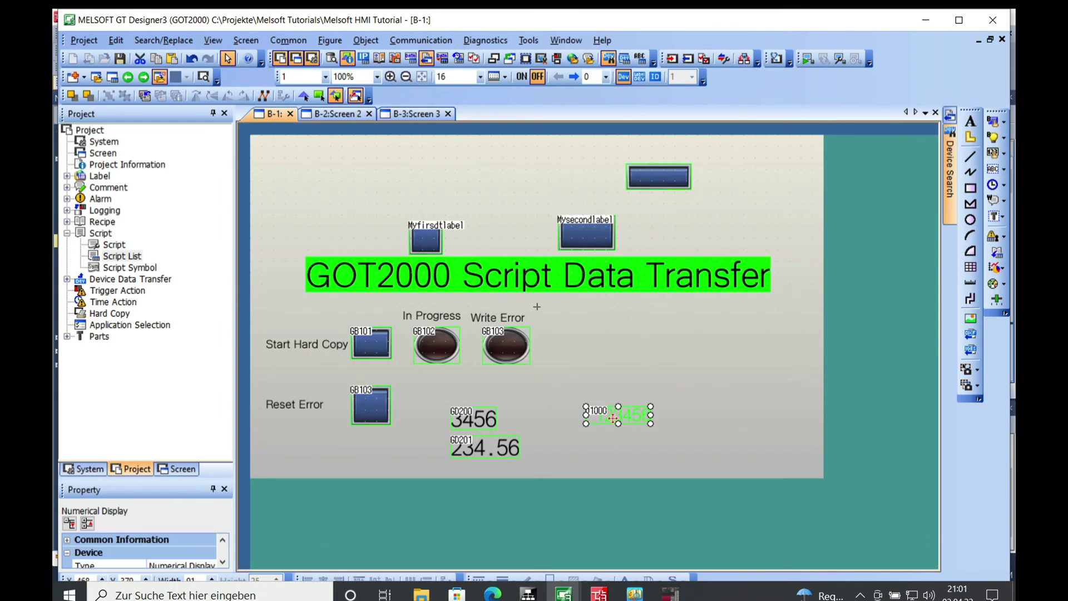
Step: Copy the D1000 display below itself and change the copy's device to D1001
click(632, 449)
click(615, 416)
key(ctrl+c)
key(ctrl+v)
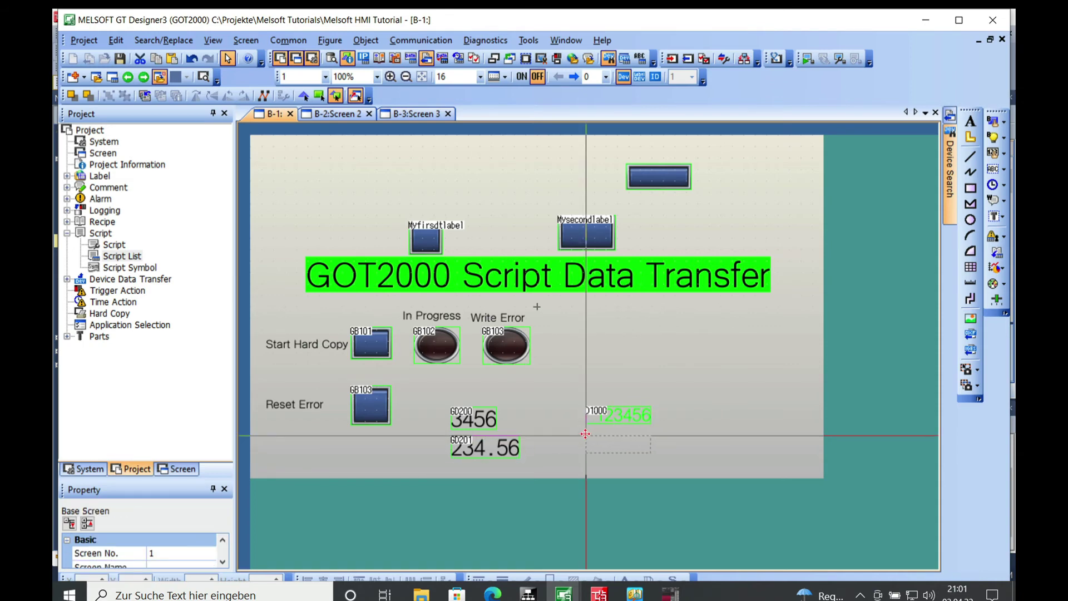
click(585, 435)
double_click(612, 446)
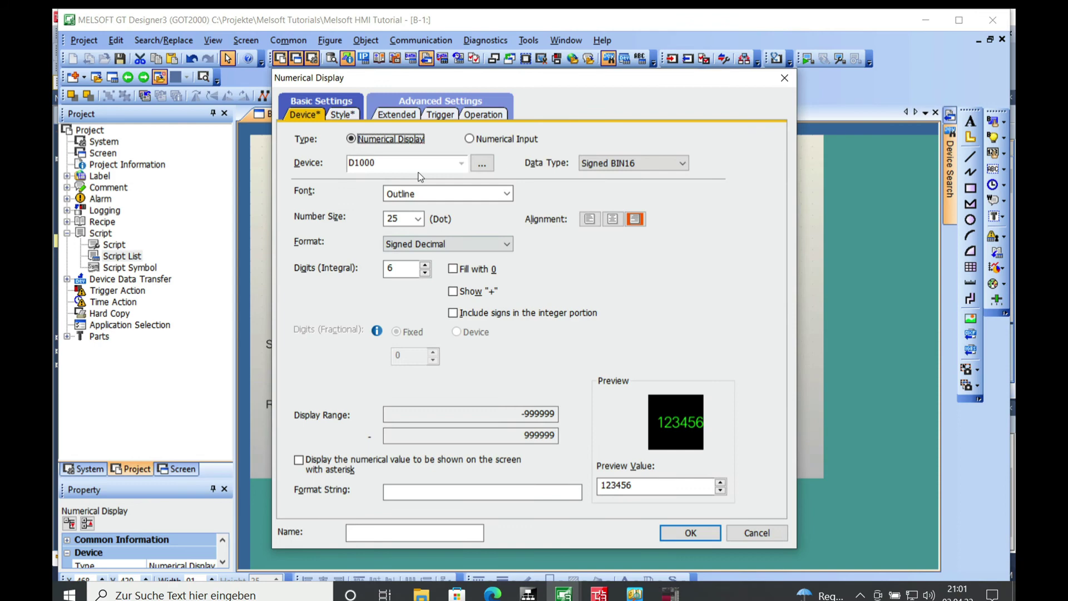
key(BackSpace)
text(1)
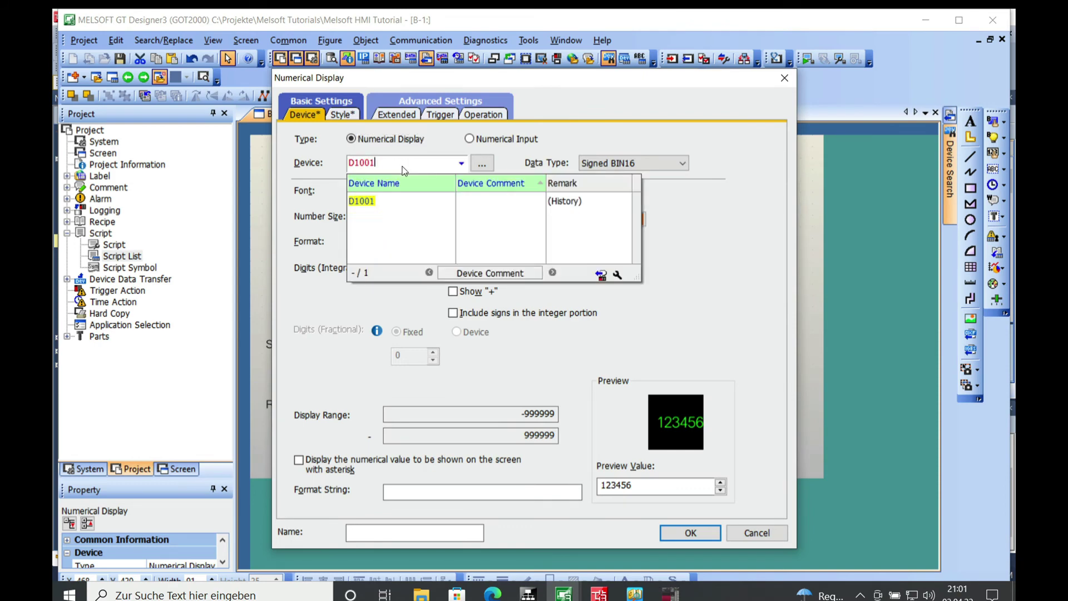
click(694, 533)
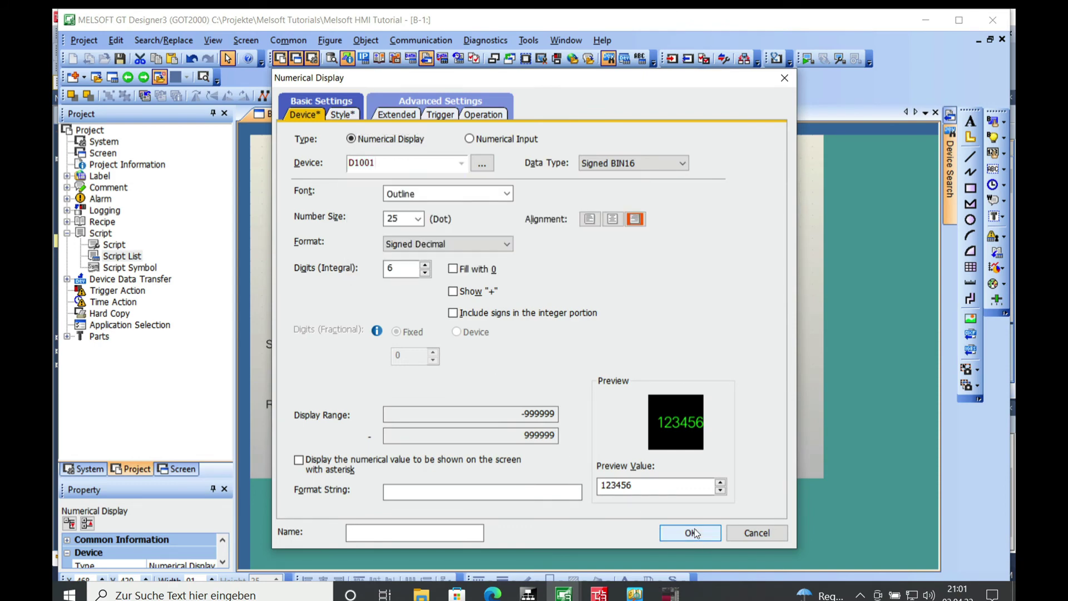
click(695, 533)
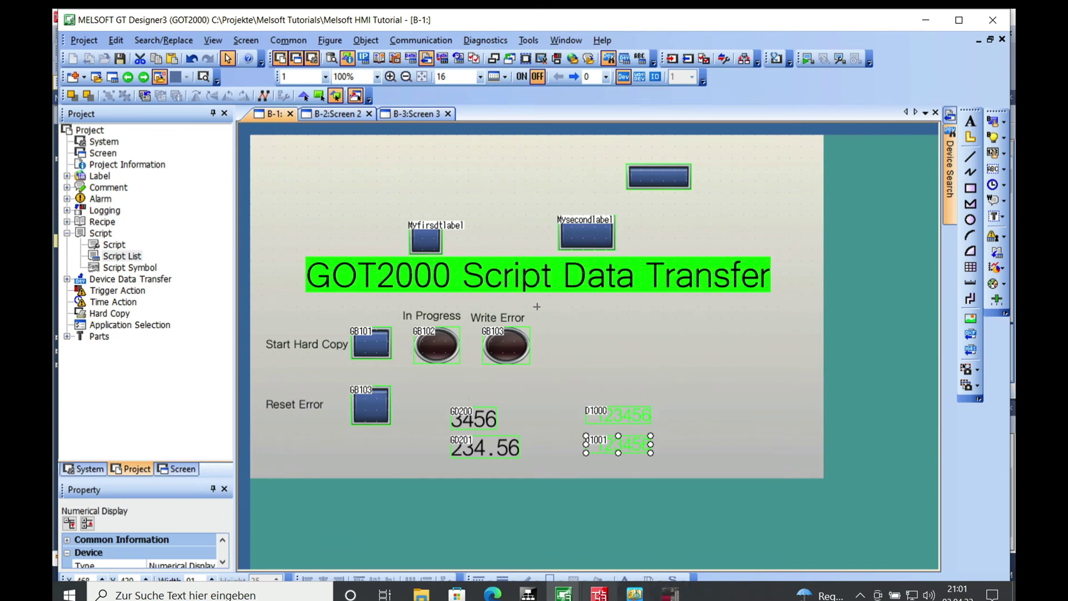
Step: Start GT Simulator3 for the Script Data Transfer screen alongside the GX Works3 watch
click(605, 596)
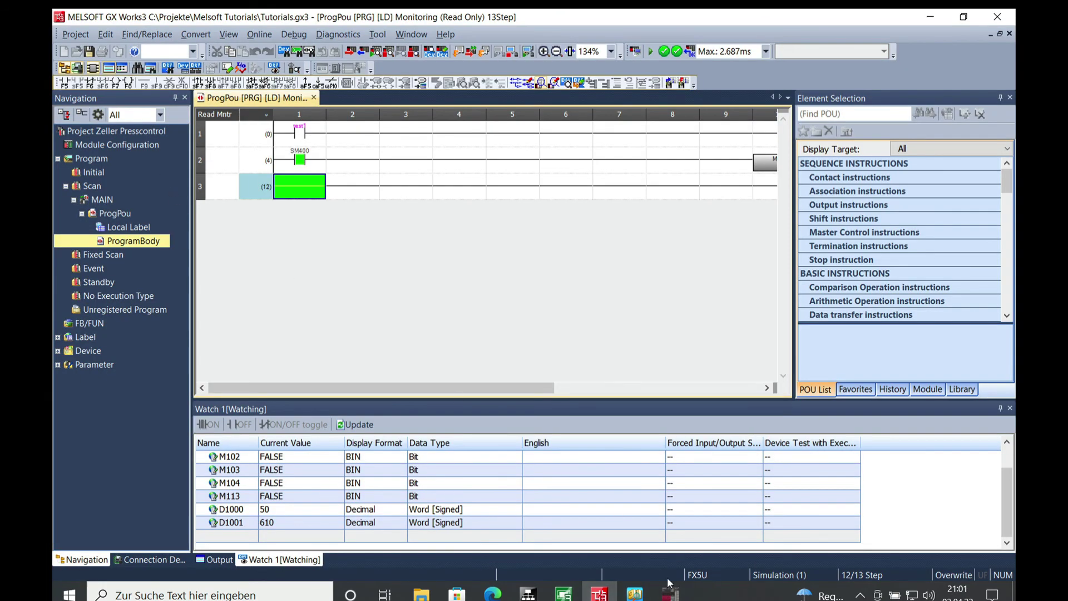
click(564, 594)
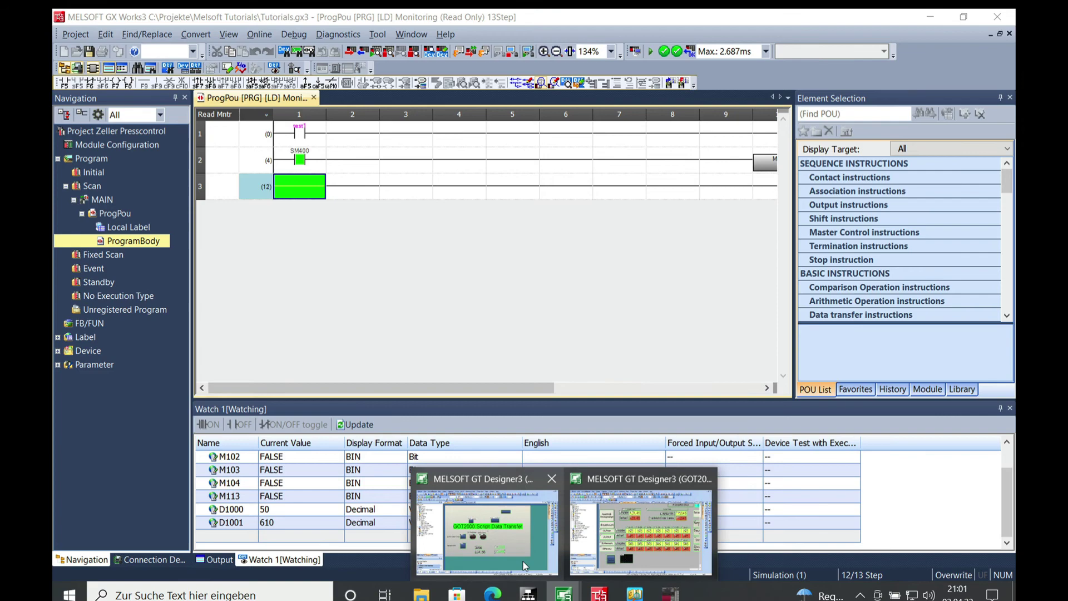
click(501, 547)
click(813, 61)
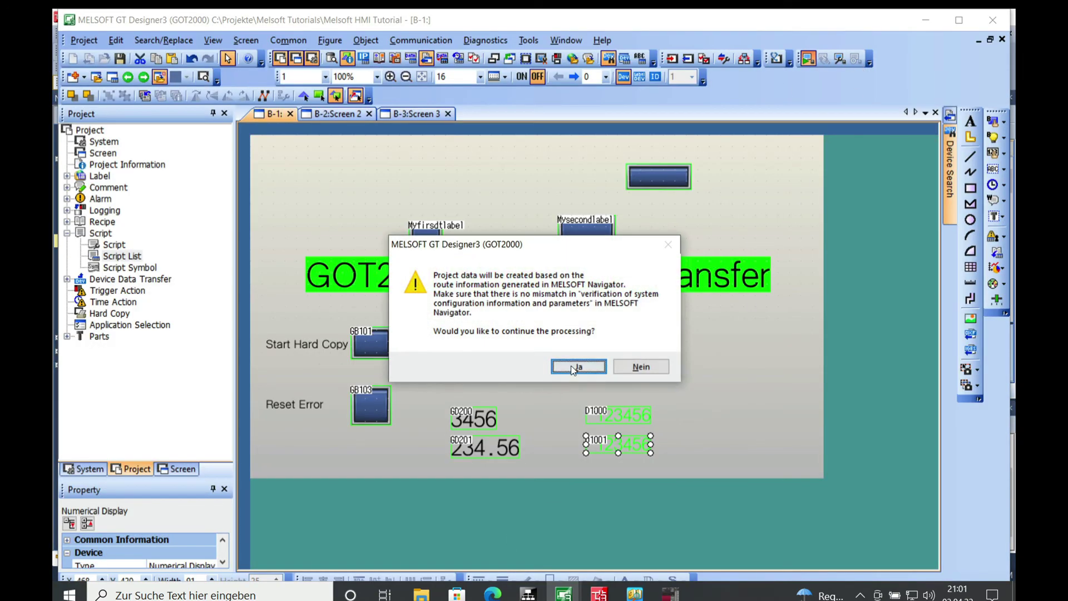
click(573, 367)
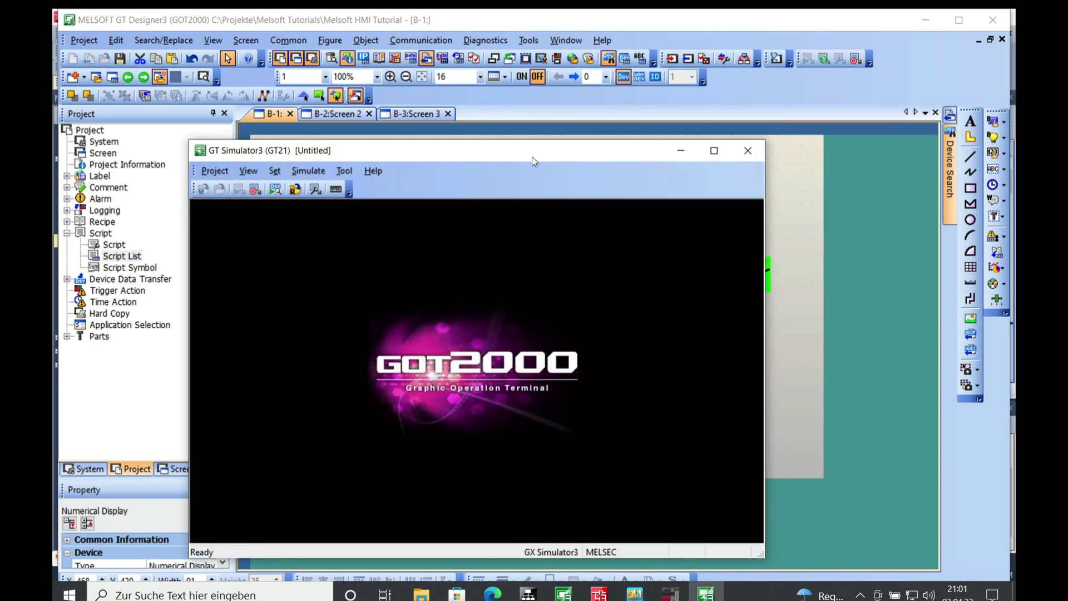
drag(510, 148, 736, 89)
click(599, 594)
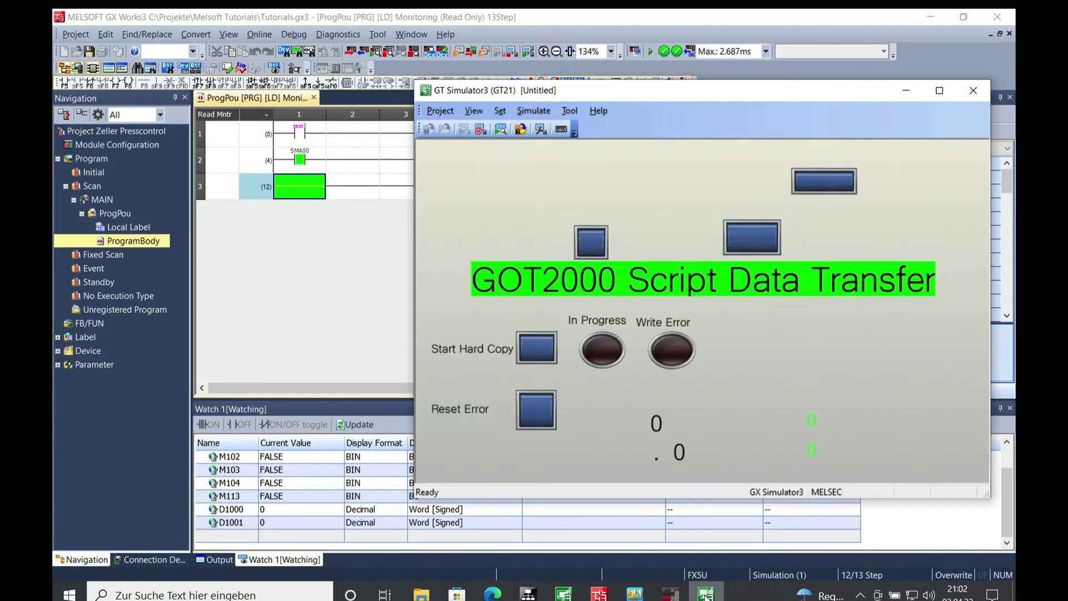
Step: In the simulator, enter 123 in the top numerical input so D1000 reads 123
click(705, 593)
click(656, 425)
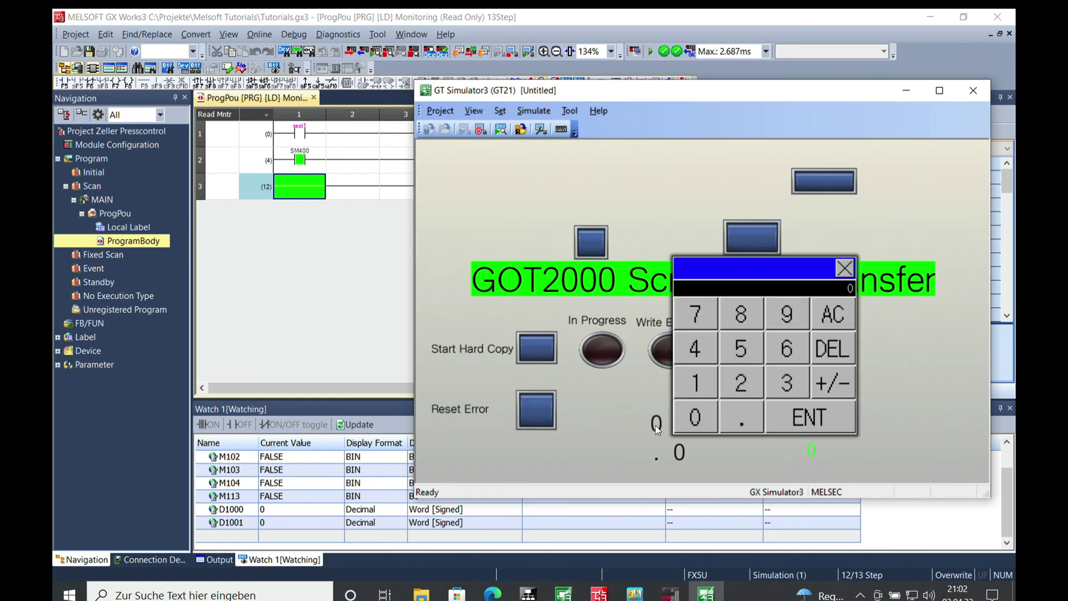
click(702, 381)
click(741, 383)
click(786, 382)
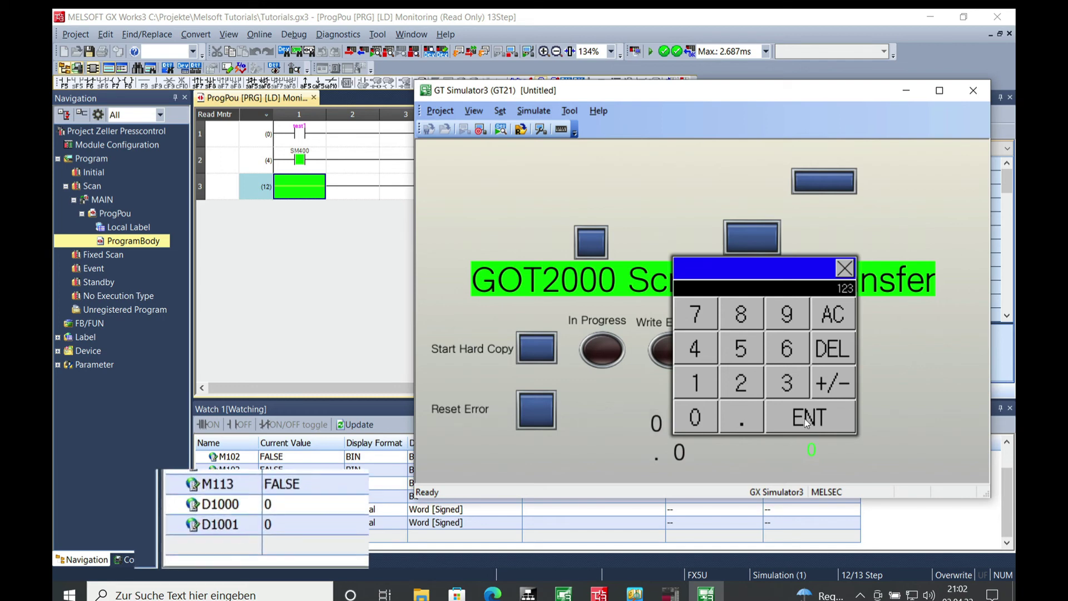
click(804, 418)
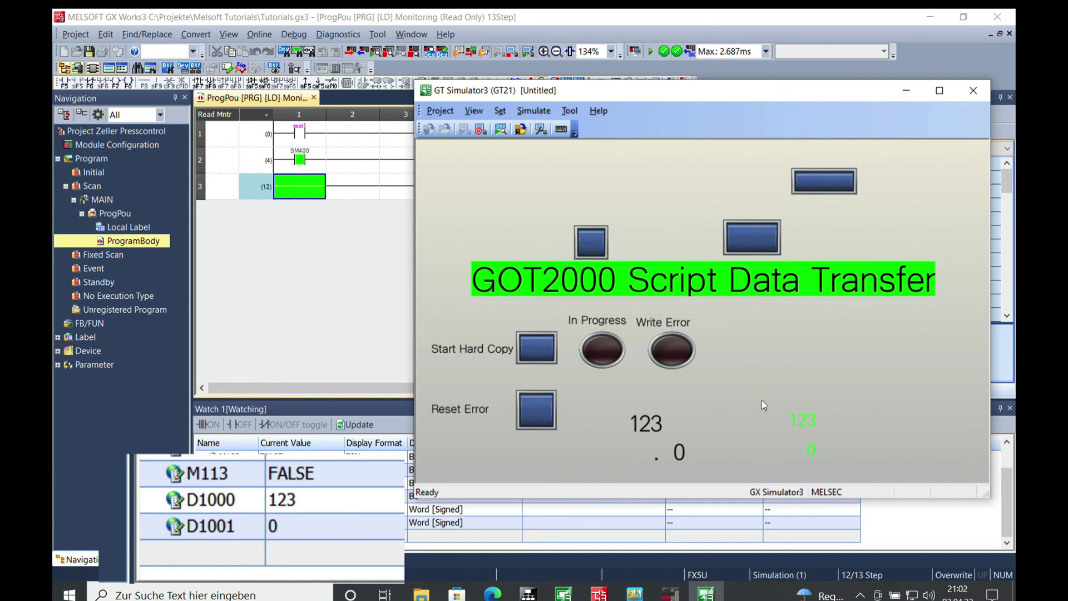
Step: Enter 30 in the lower input, then correct it to 500, showing 5.00 with D1001 at 500
click(666, 452)
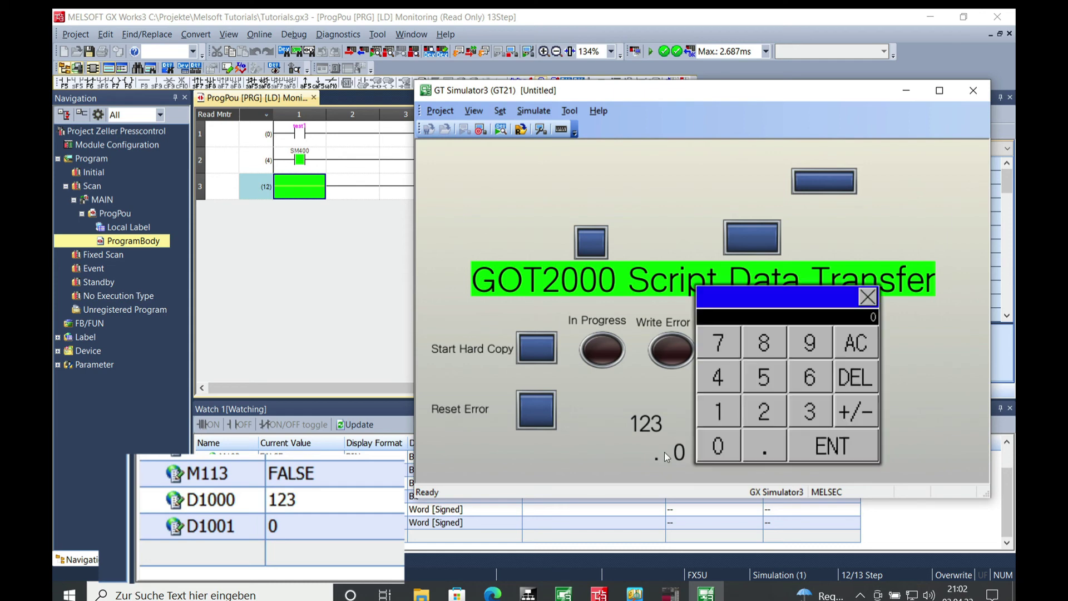
click(809, 412)
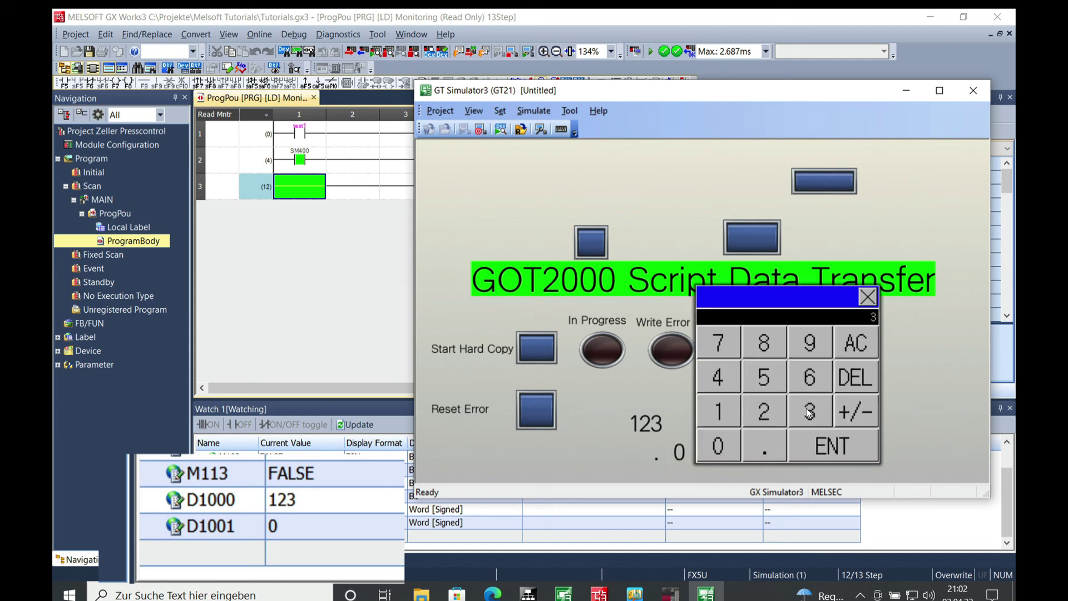
click(718, 446)
click(826, 445)
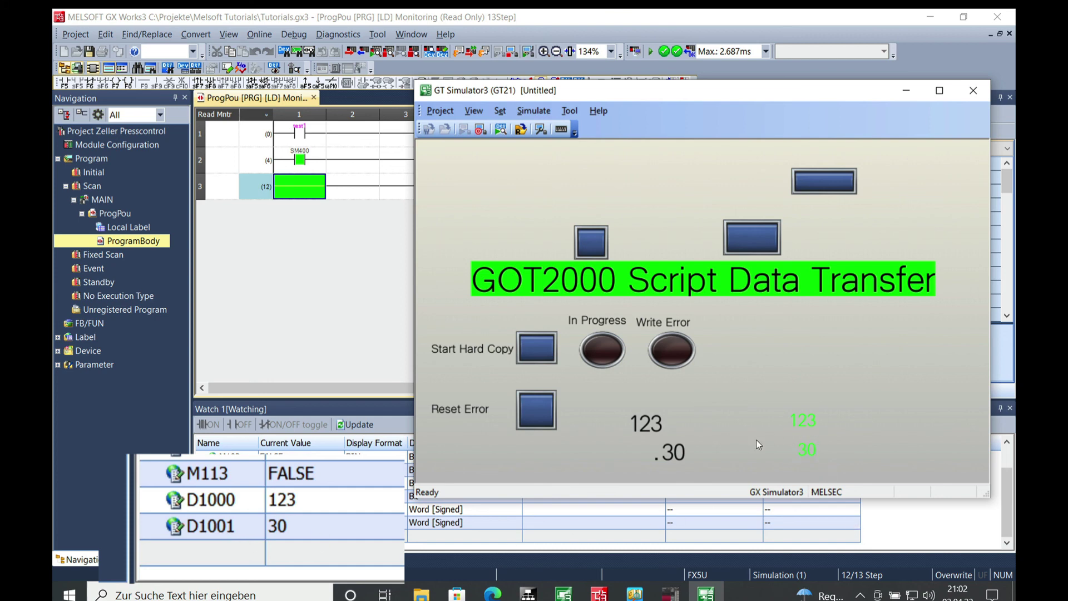
click(680, 450)
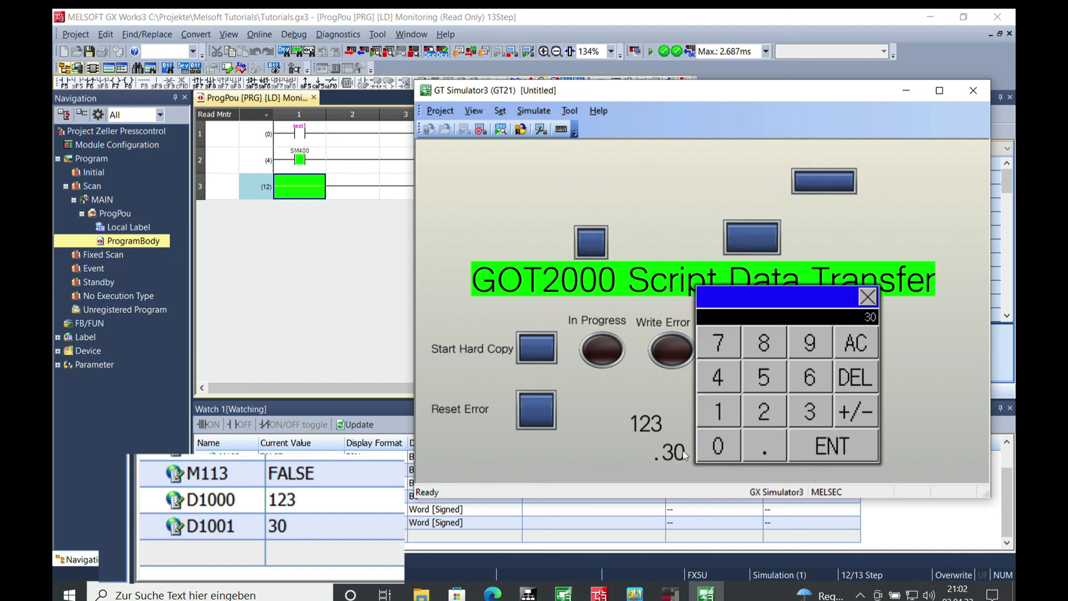
click(764, 376)
click(719, 448)
click(719, 448)
click(847, 448)
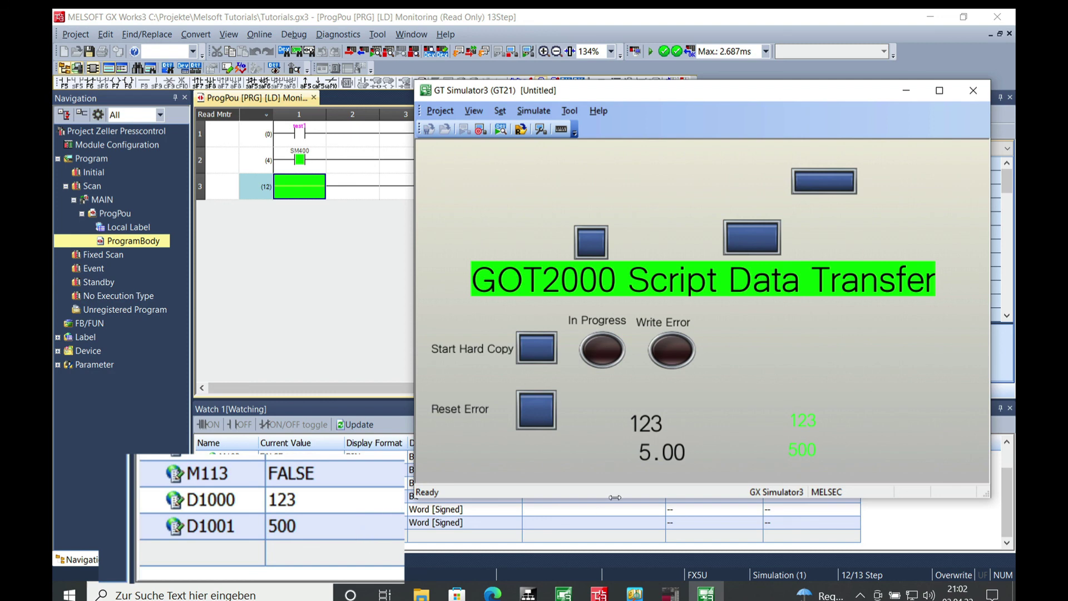